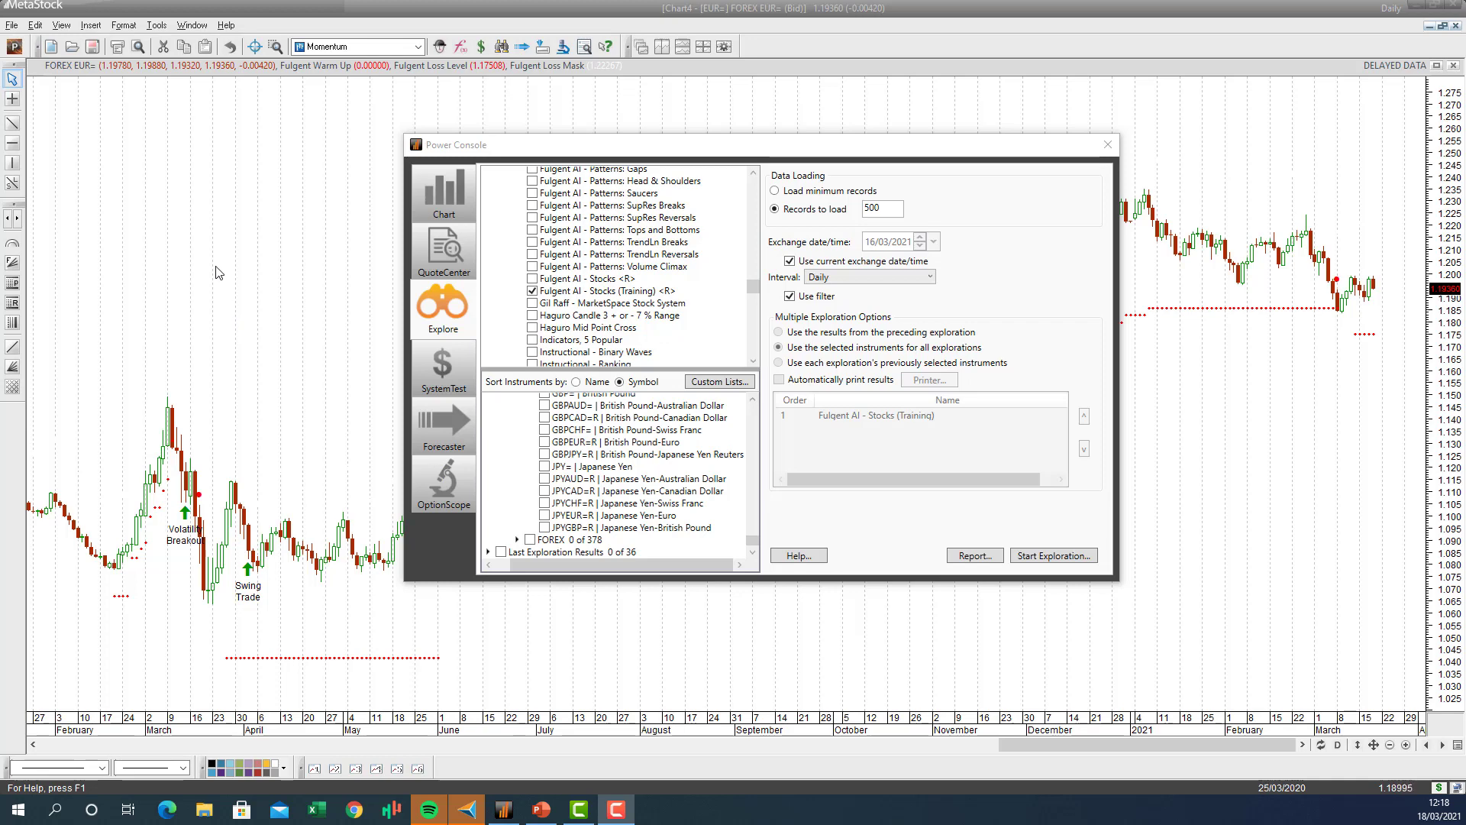
Step: Select the whole Major Pairs group under FOREX as instruments for the Fulgent AI - Stocks (Training) exploration
left_click(13, 49)
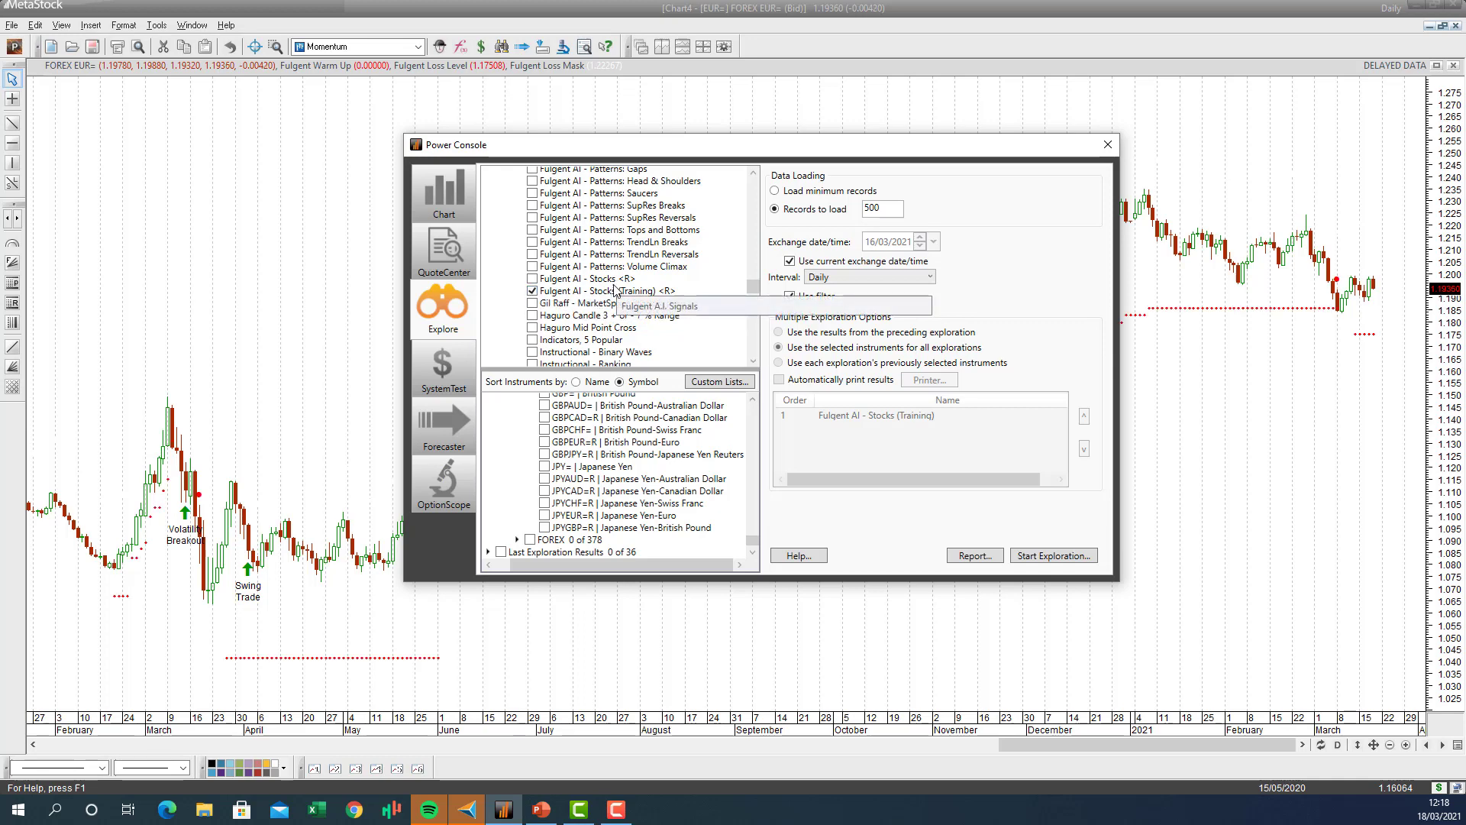
left_click(753, 399)
left_click(752, 398)
left_click(752, 399)
left_click(752, 399)
left_click(752, 399)
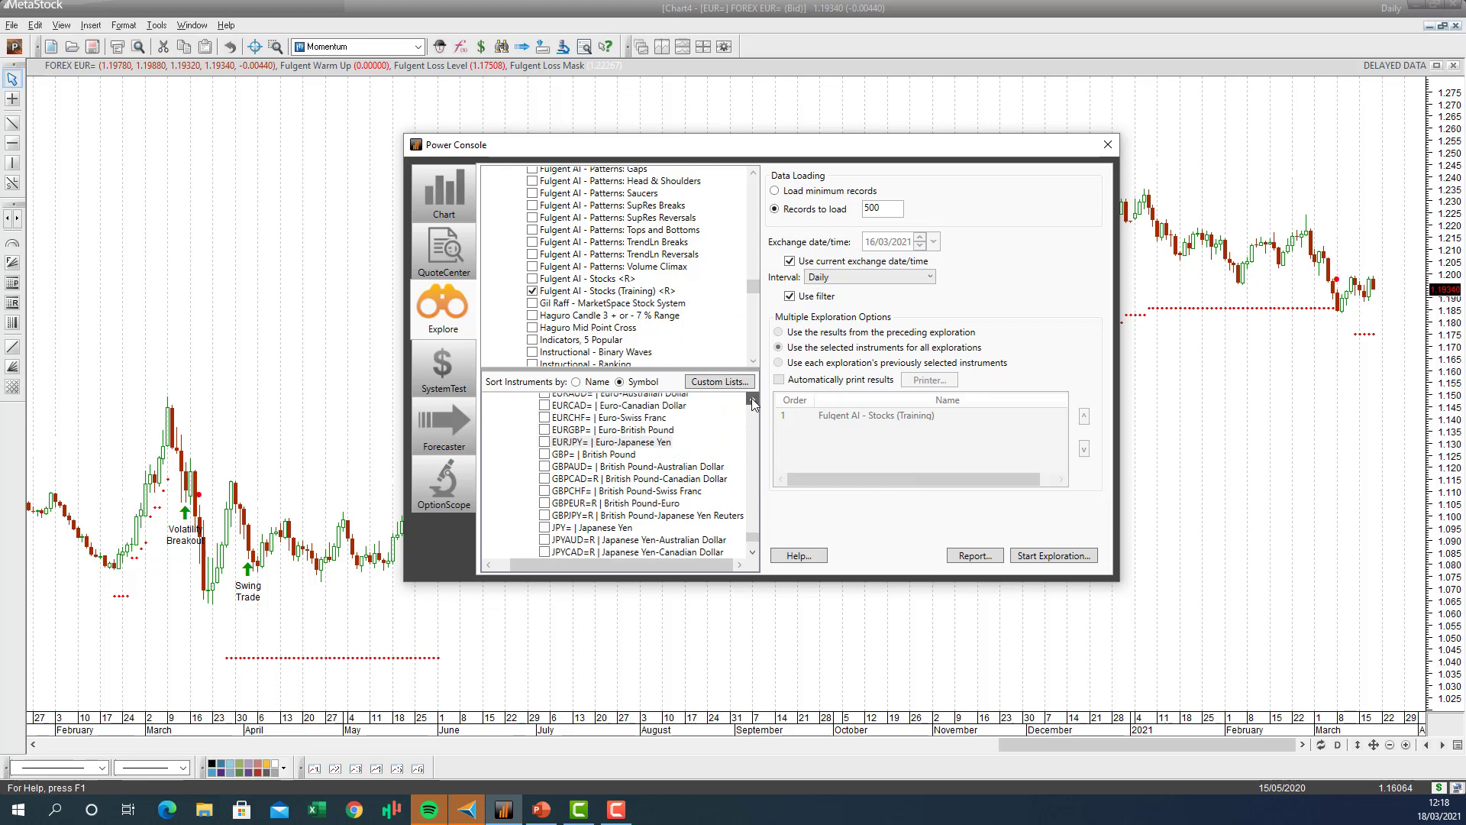
left_click(753, 400)
left_click(752, 399)
left_click(752, 399)
left_click(752, 400)
left_click(752, 399)
left_click(752, 399)
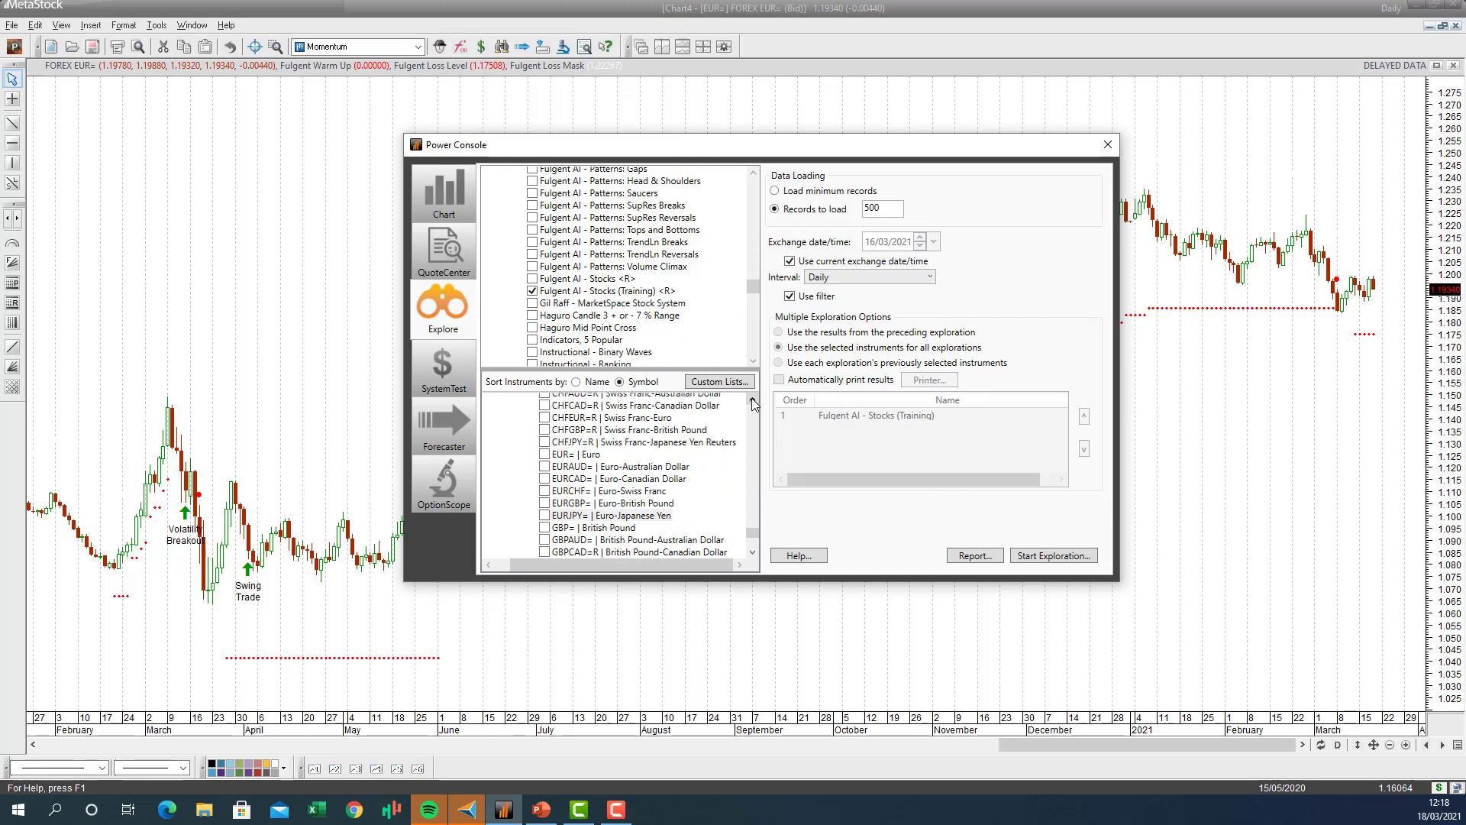
left_click(752, 399)
left_click(752, 399)
left_click(752, 400)
left_click(752, 399)
left_click(752, 400)
left_click(752, 399)
left_click(752, 399)
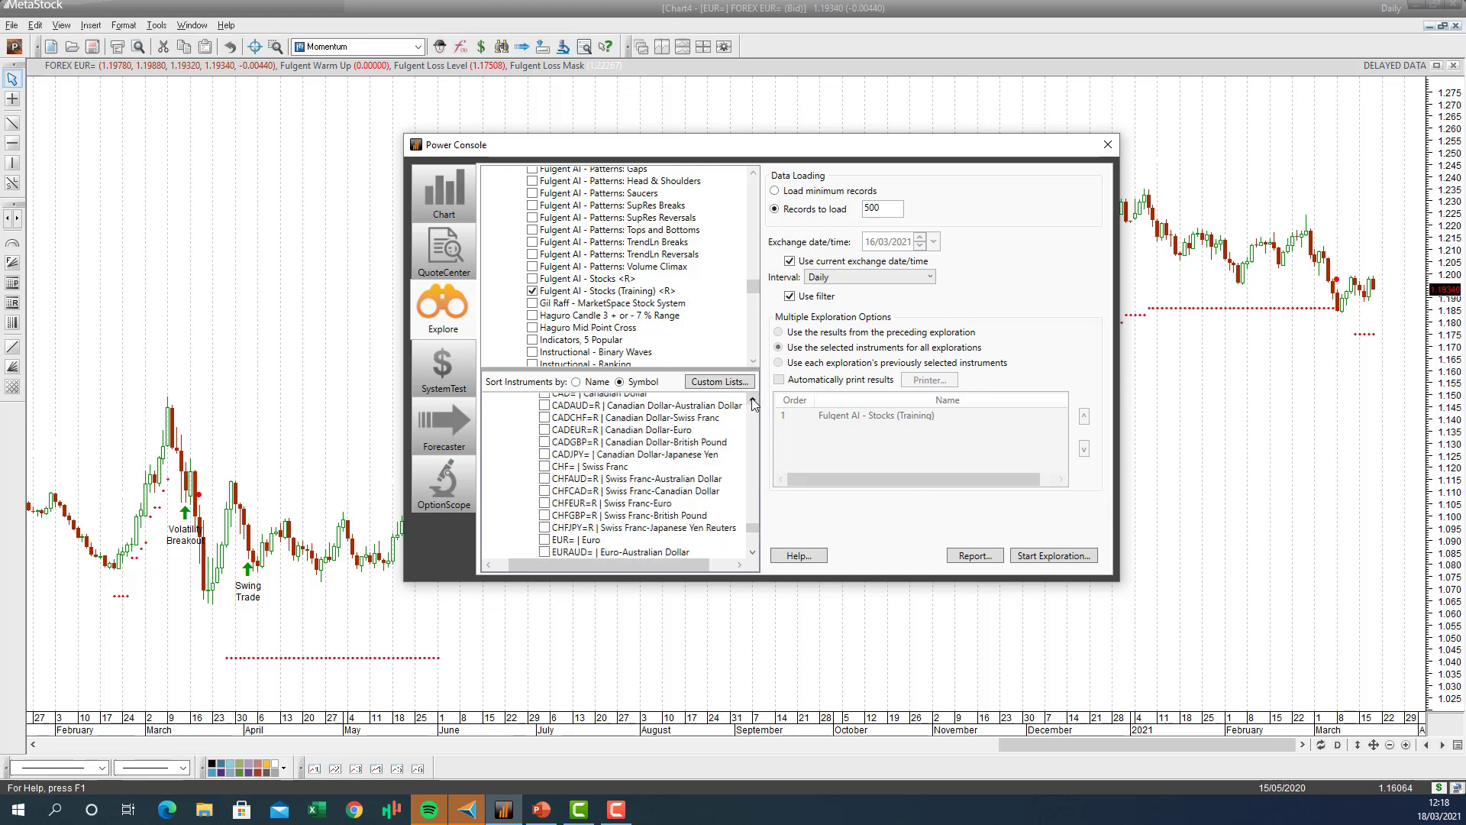
left_click(752, 399)
left_click(752, 399)
left_click(752, 399)
left_click(753, 398)
left_click(752, 399)
left_click(752, 399)
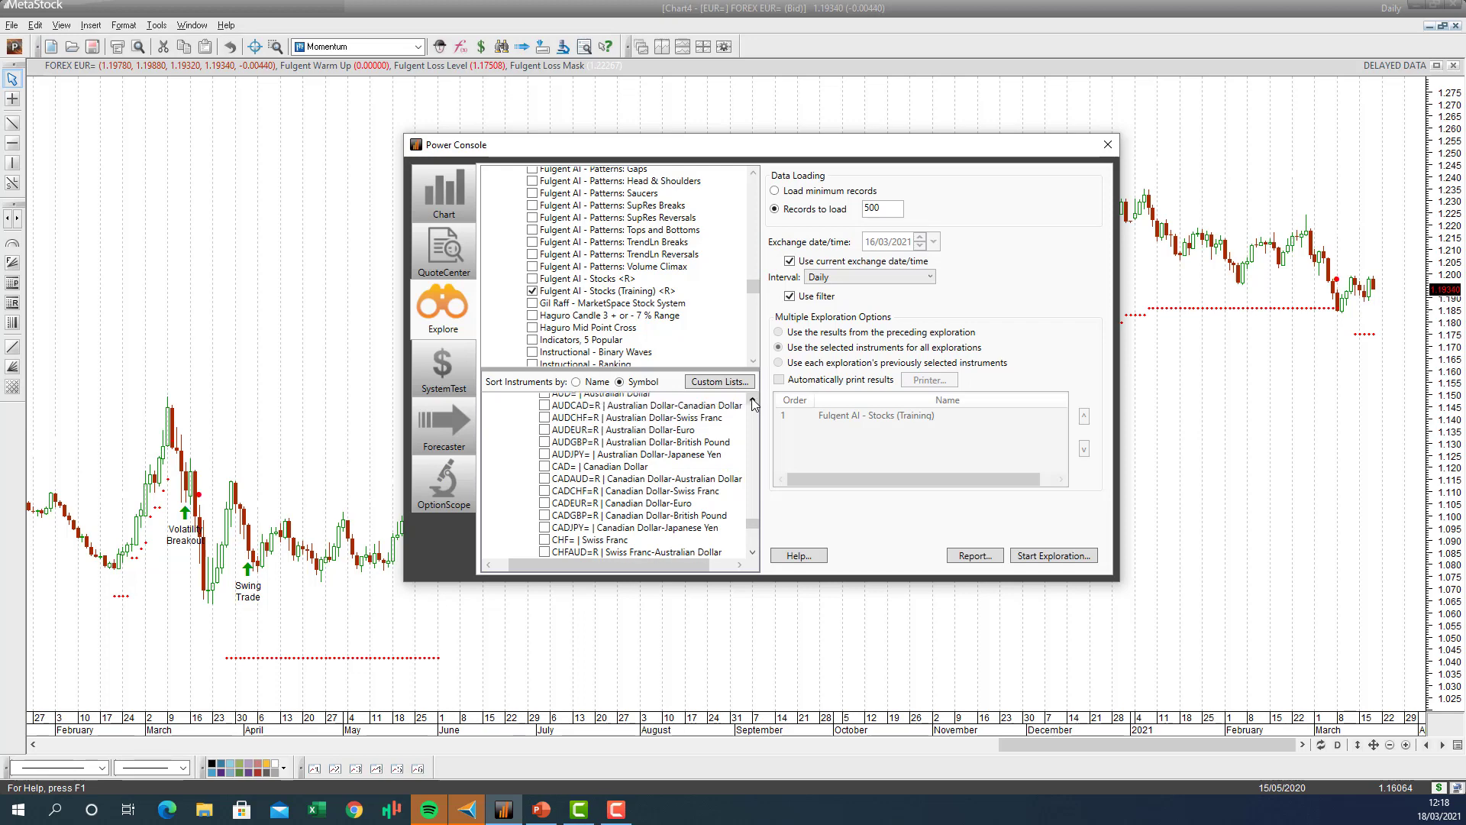
left_click(752, 399)
left_click(752, 398)
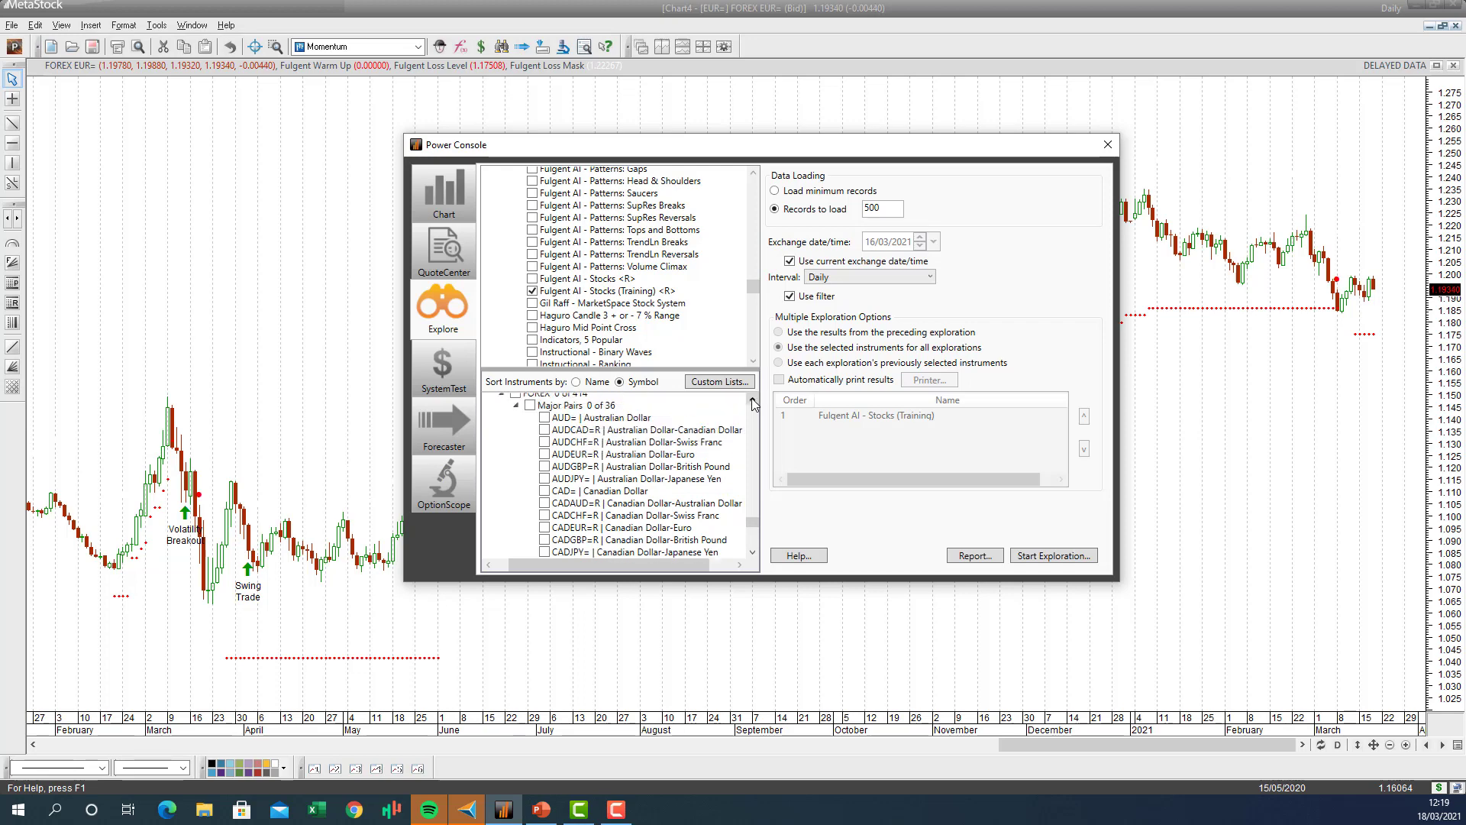
left_click(531, 406)
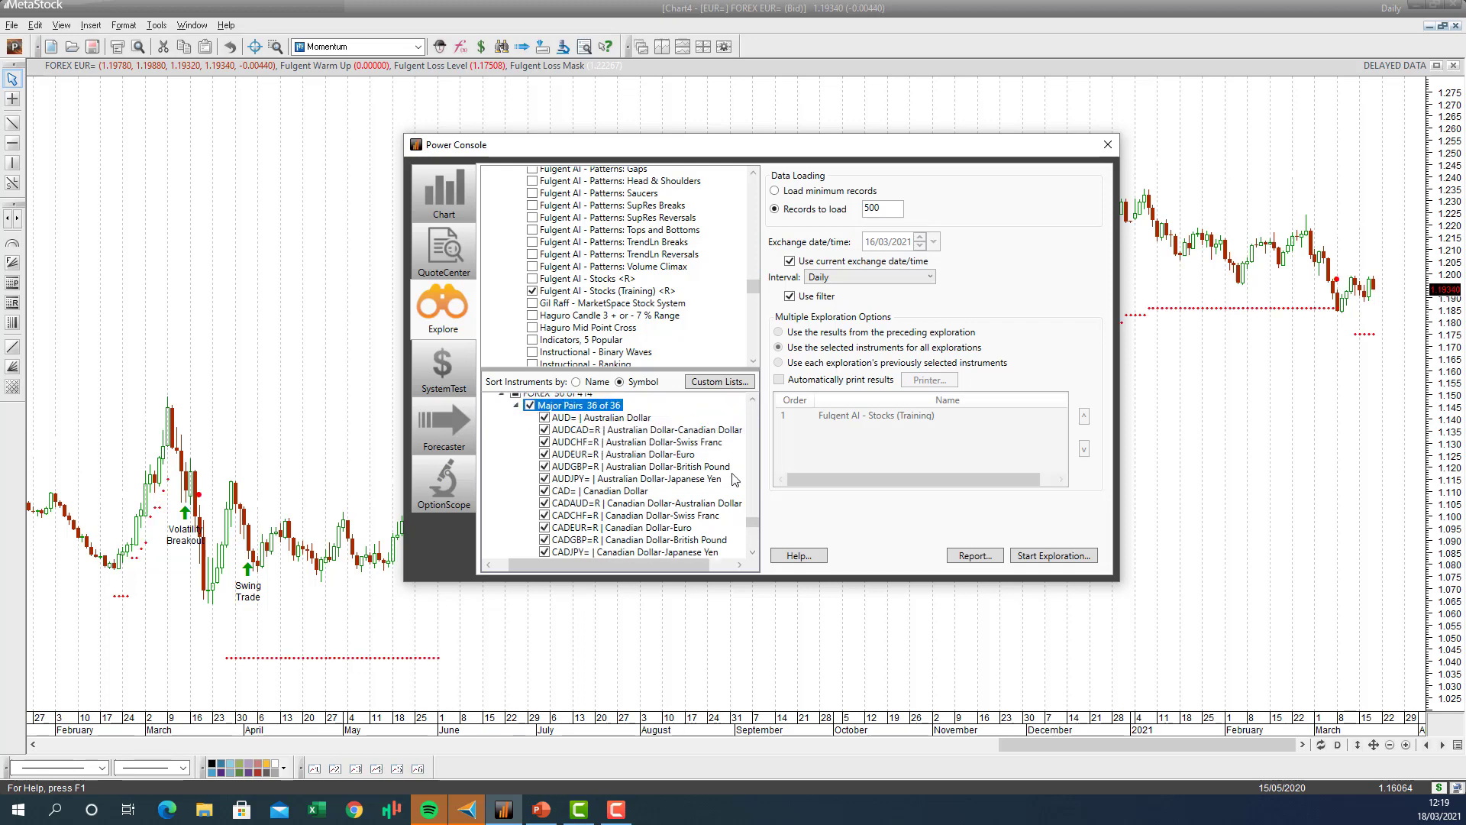
Step: Set the records to load to 1000 and start the Fulgent AI - Stocks (Training) exploration
mouse_move(753, 522)
left_mouse_down()
mouse_move(755, 550)
mouse_move(749, 422)
left_mouse_up()
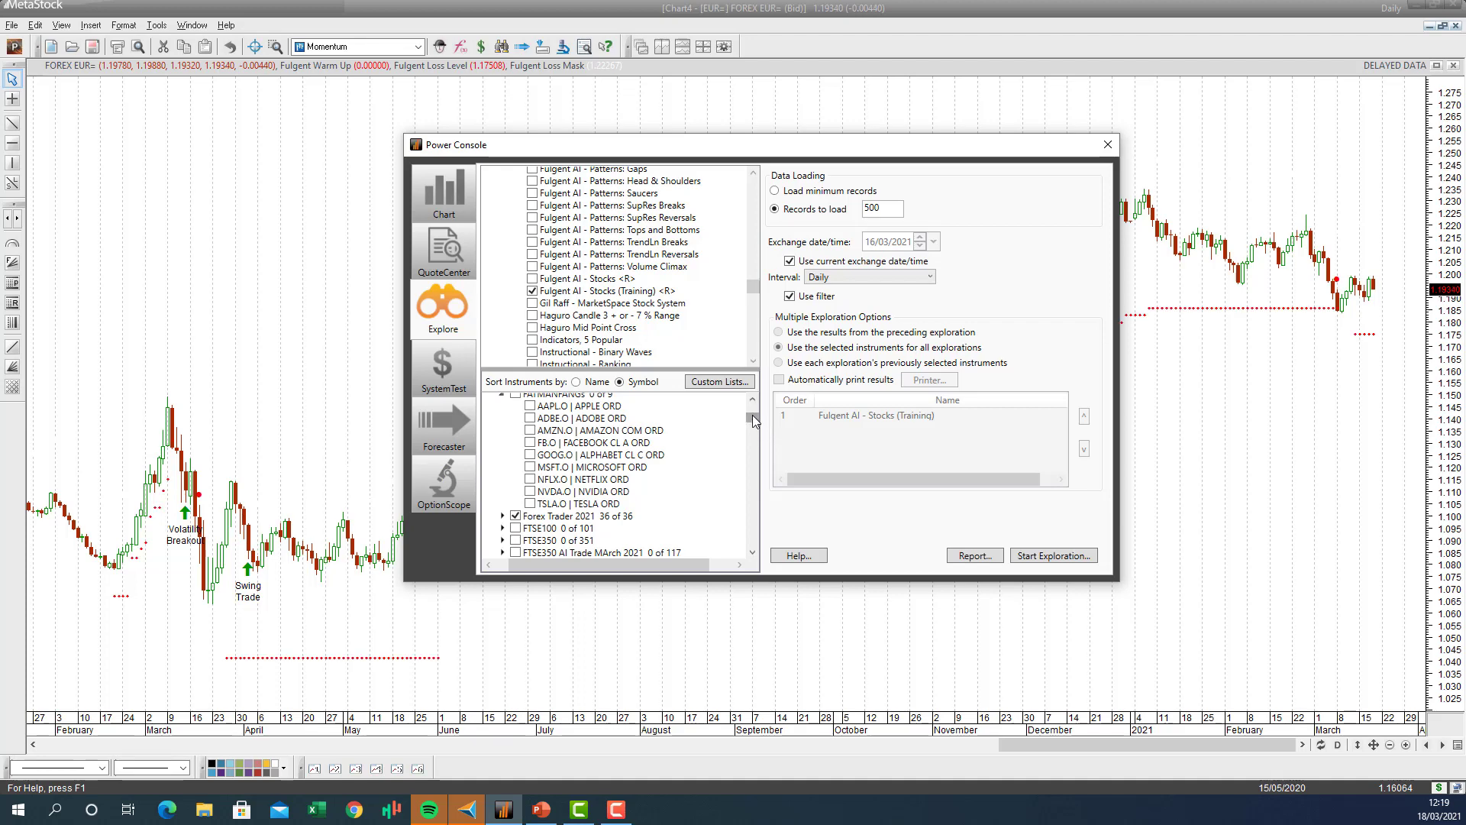
mouse_move(756, 417)
left_mouse_down()
mouse_move(757, 520)
mouse_move(752, 418)
left_mouse_up()
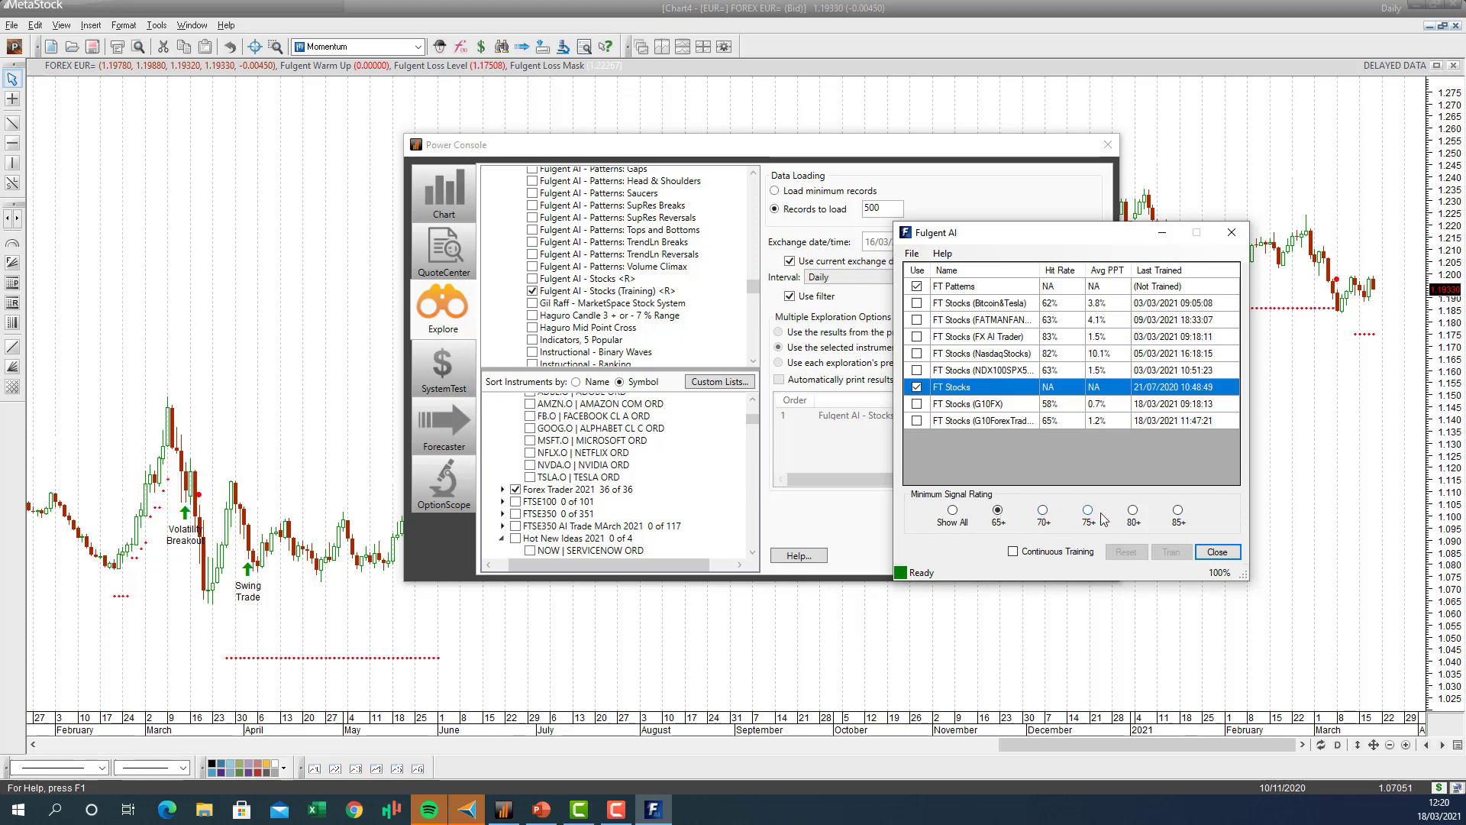
left_click(1203, 552)
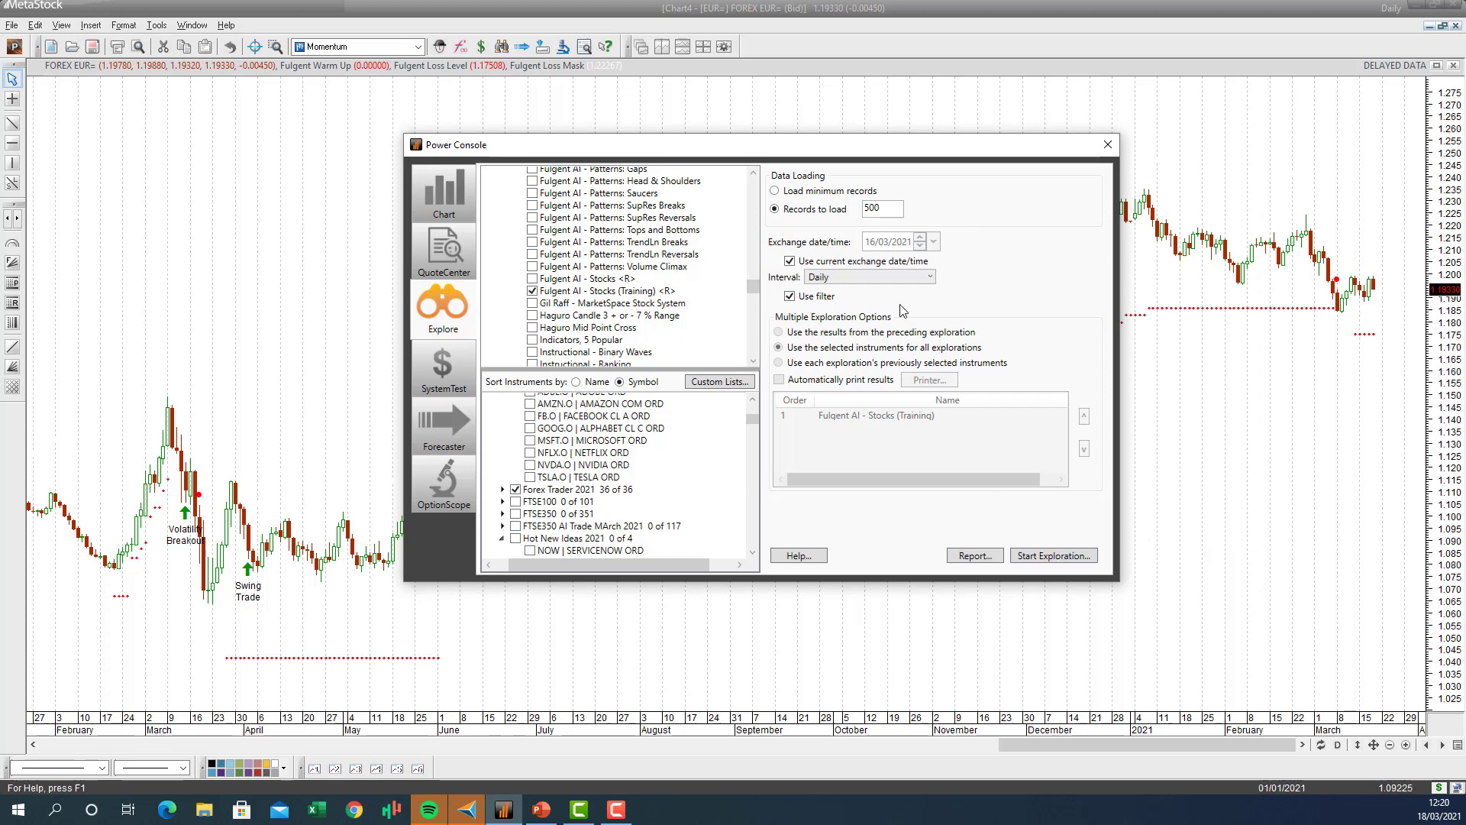
double_click(893, 209)
type("1000")
left_click(1053, 558)
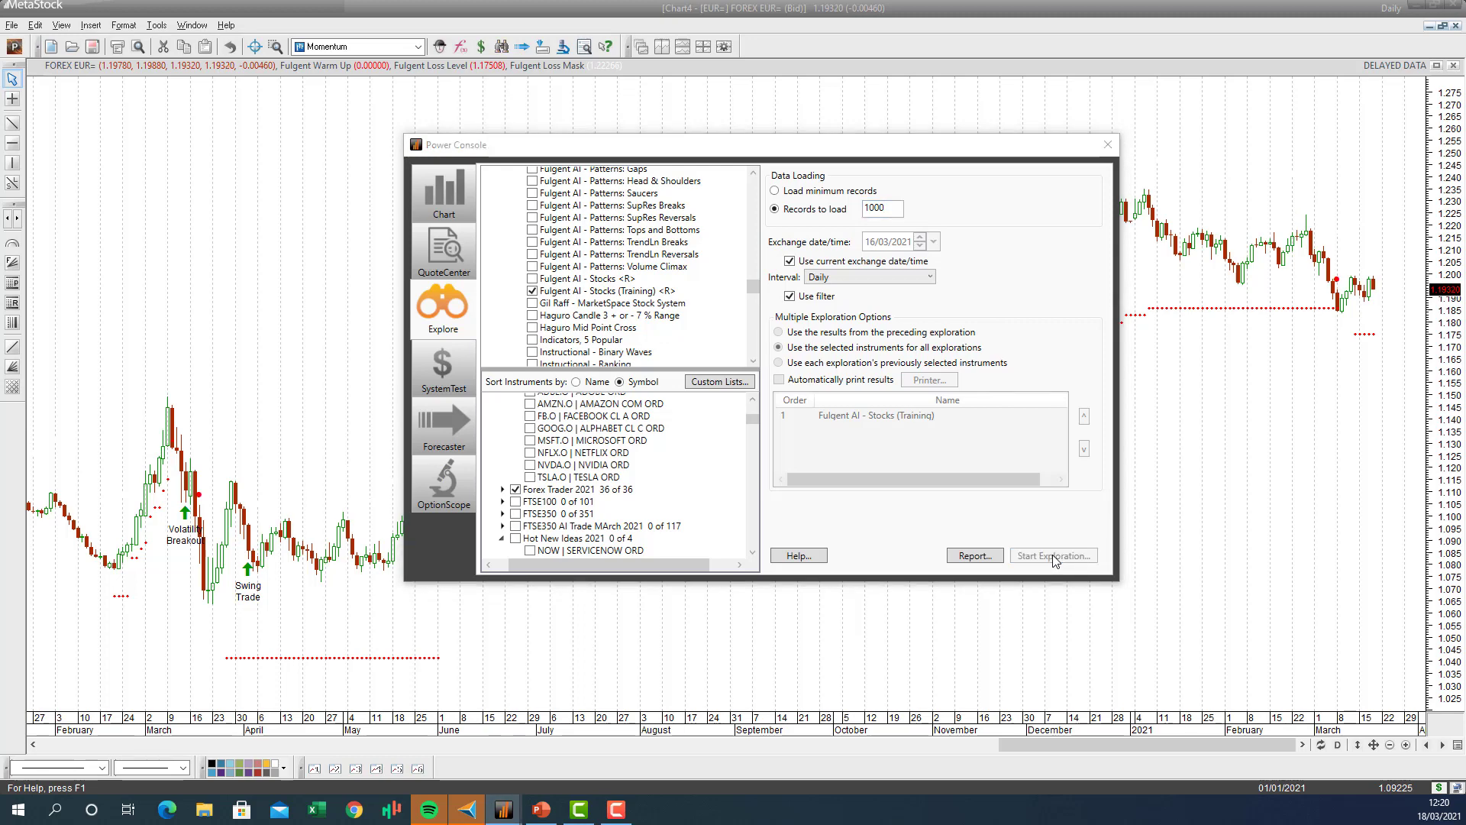
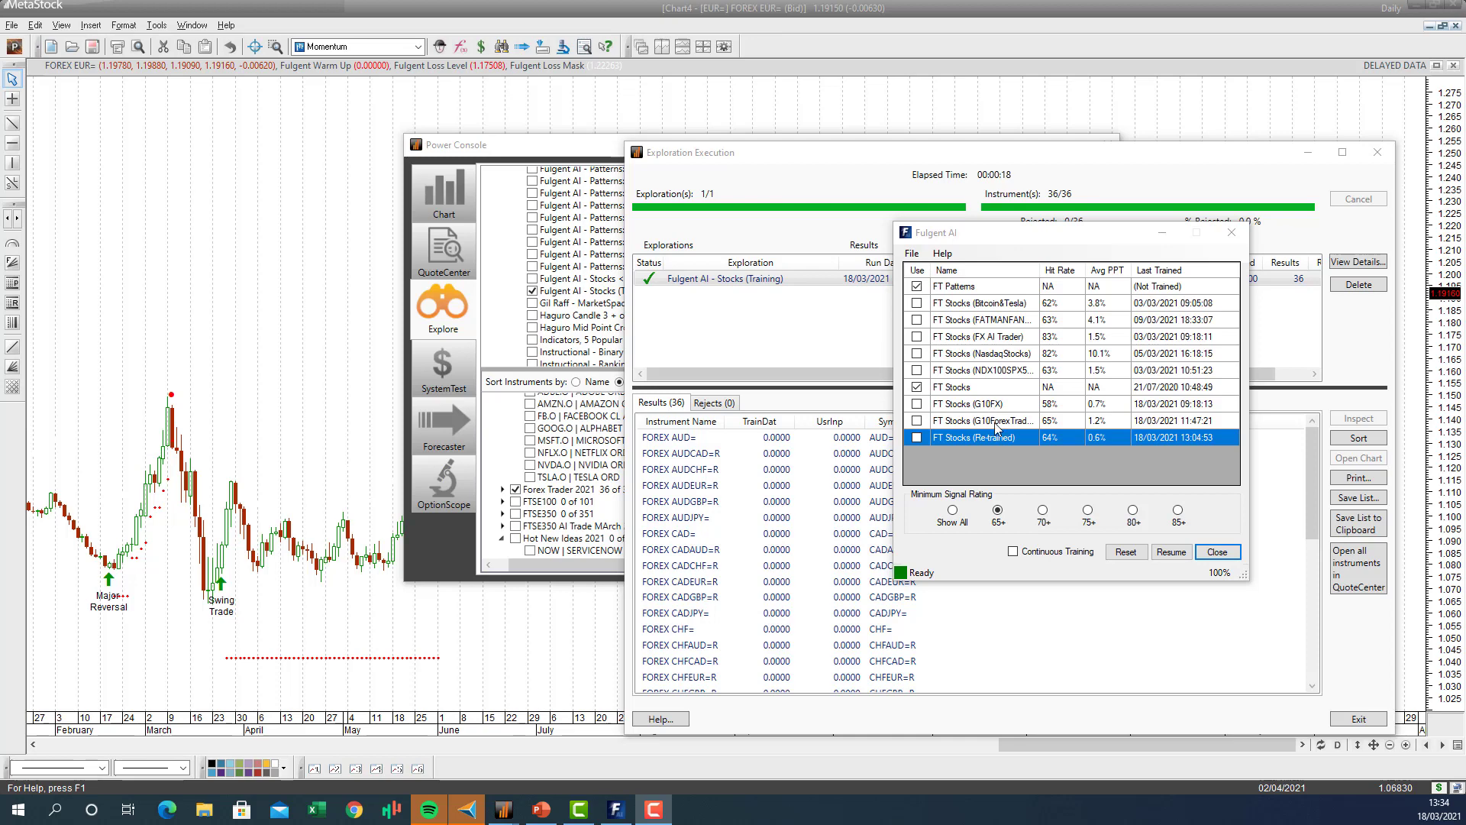
Step: Enable the FT Stocks (Re-trained) expert for use and rename it FX-AI-Trader2021
left_click(979, 438)
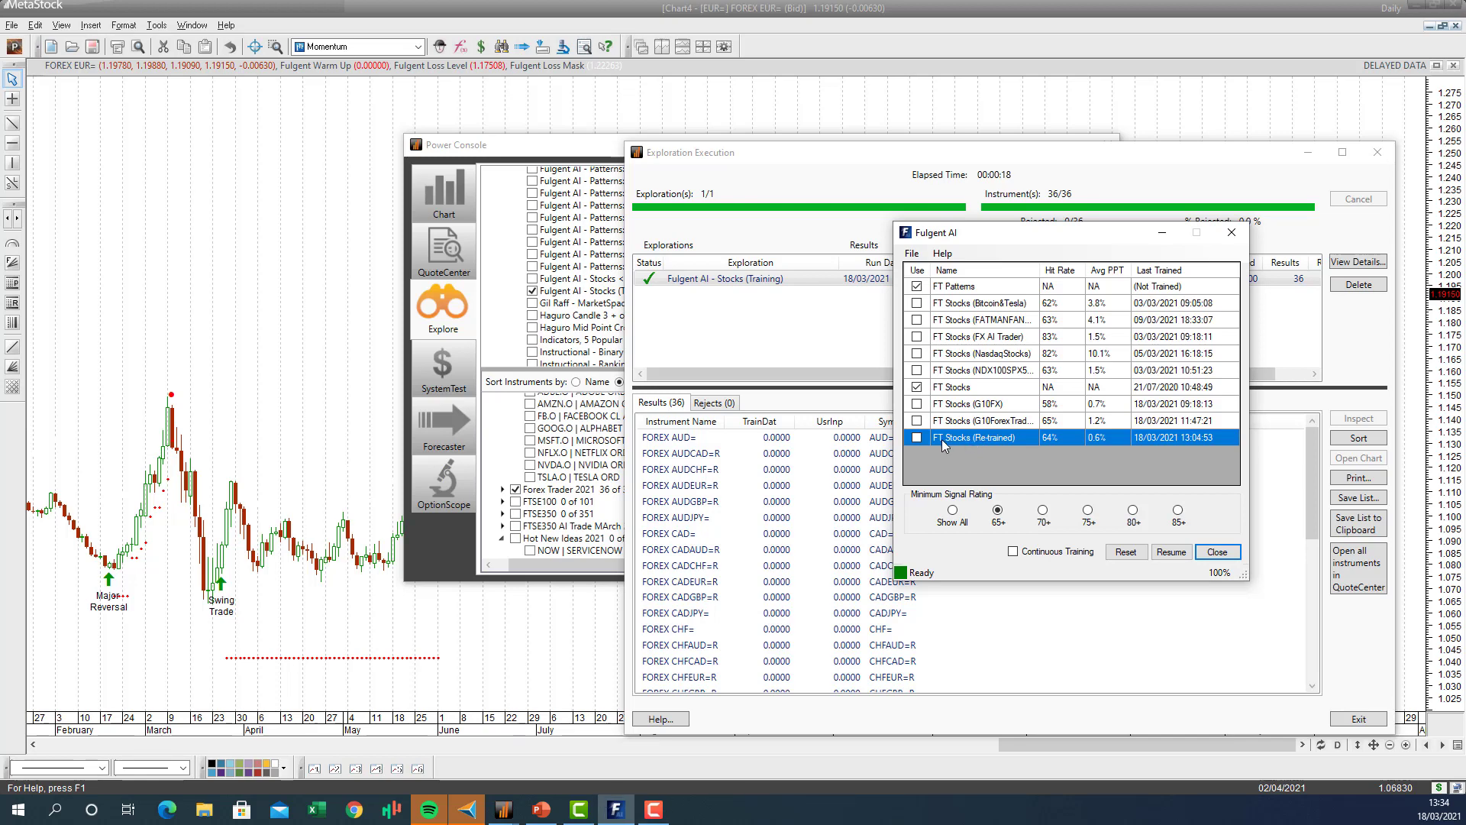
key("space")
right_click(973, 444)
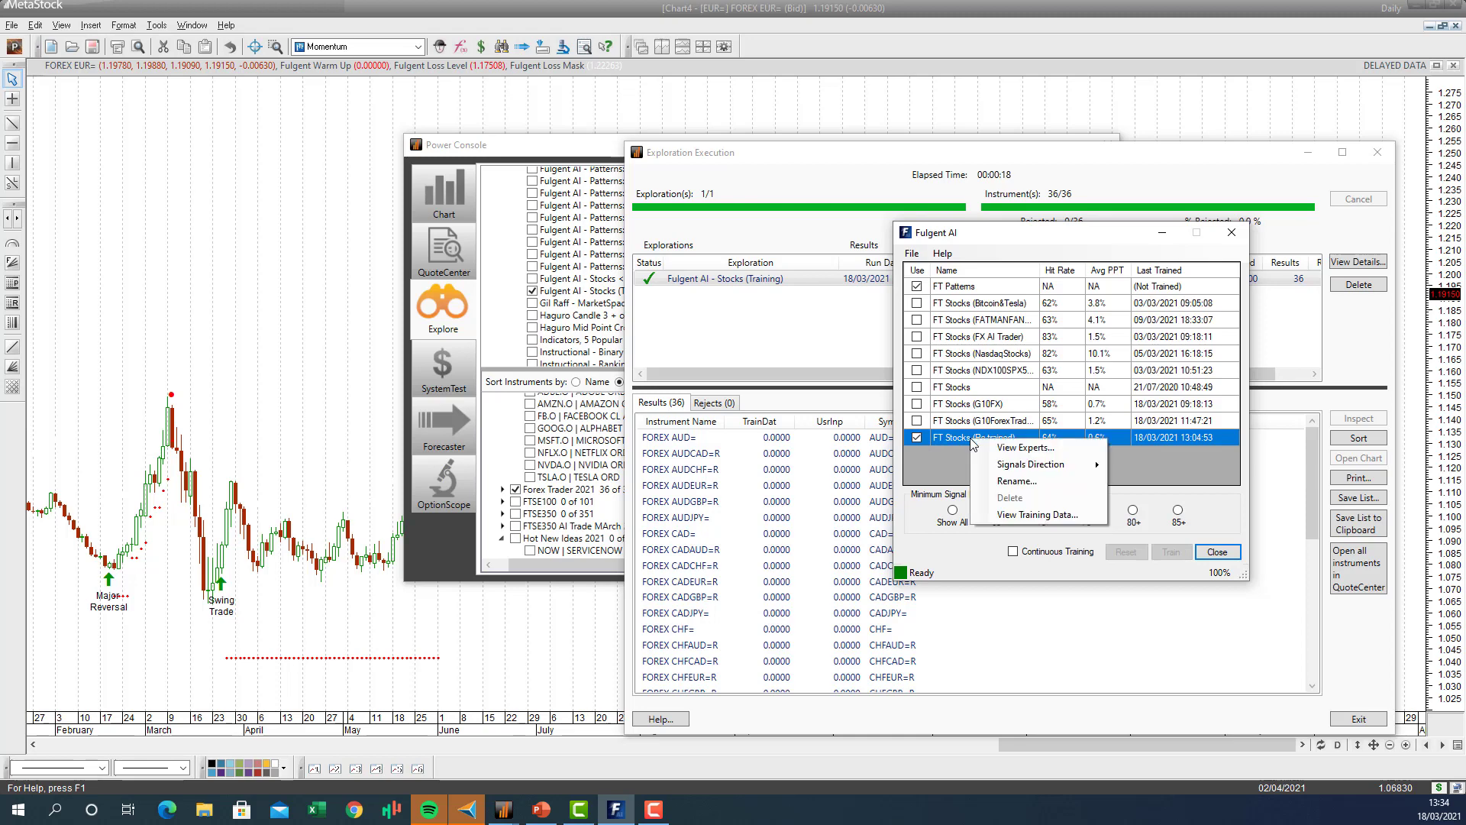
left_click(1019, 477)
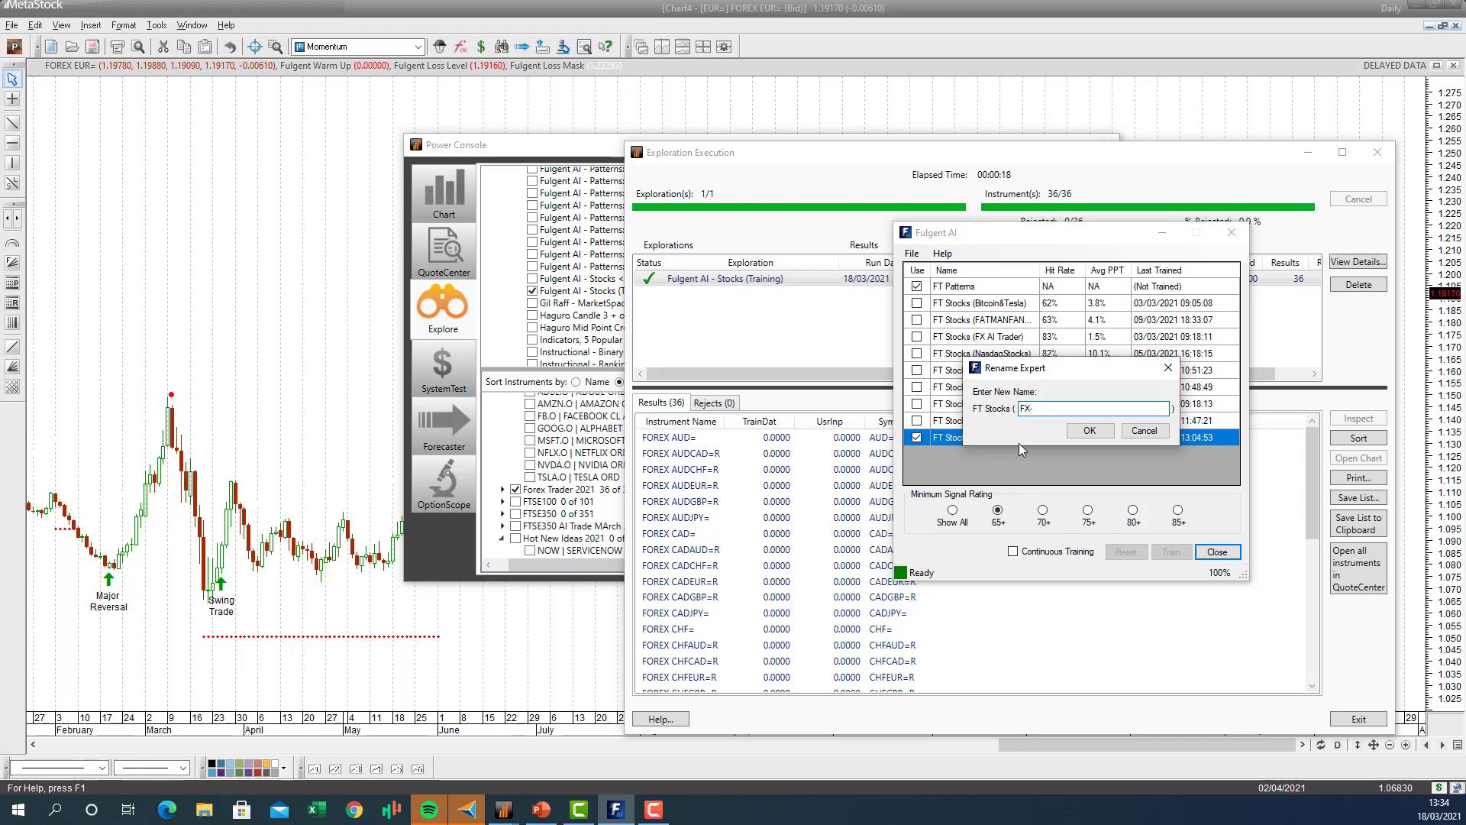
type("FX-AI-Trader2021")
left_click(1090, 431)
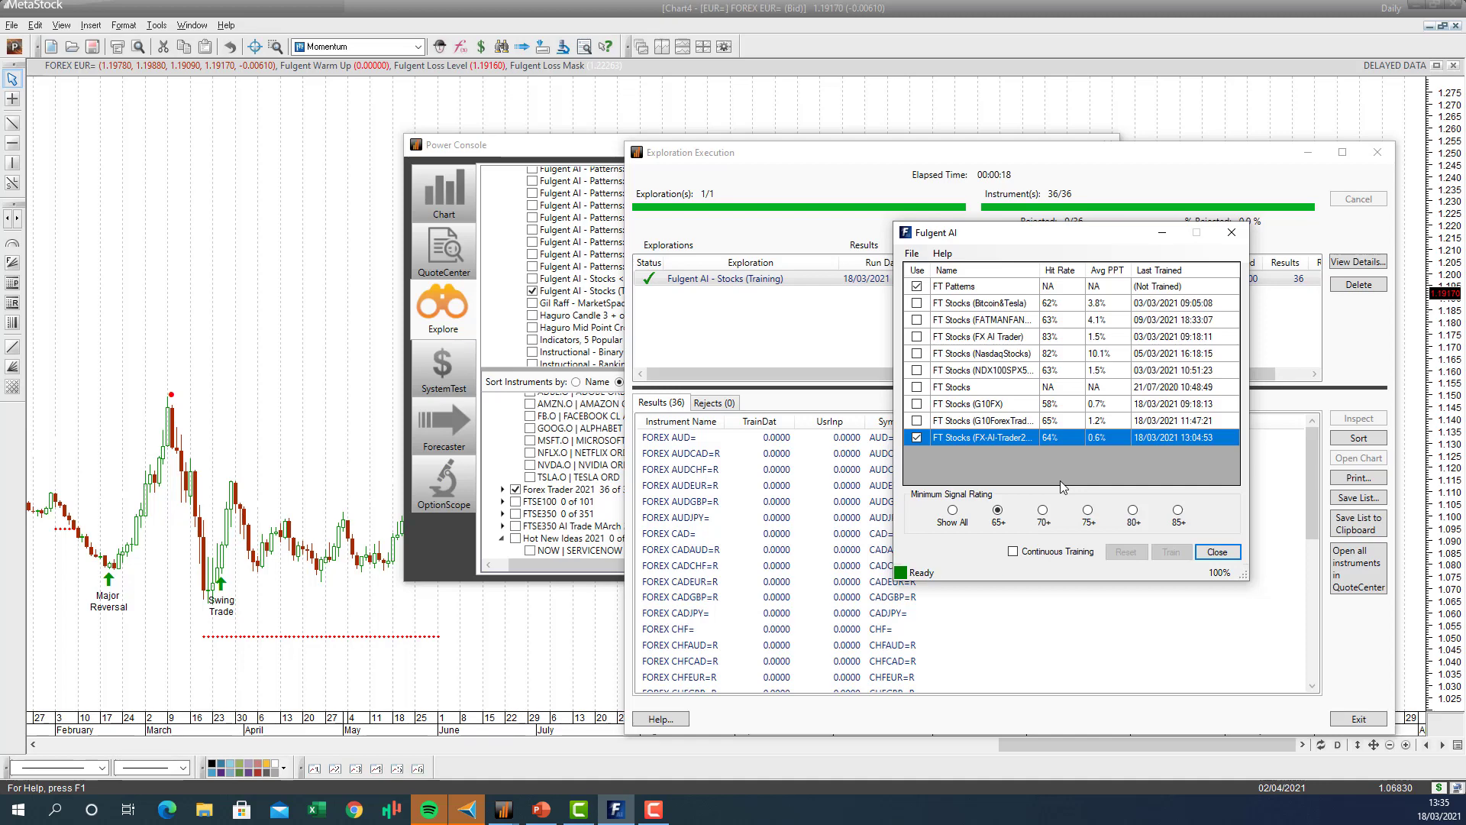
left_click(1224, 556)
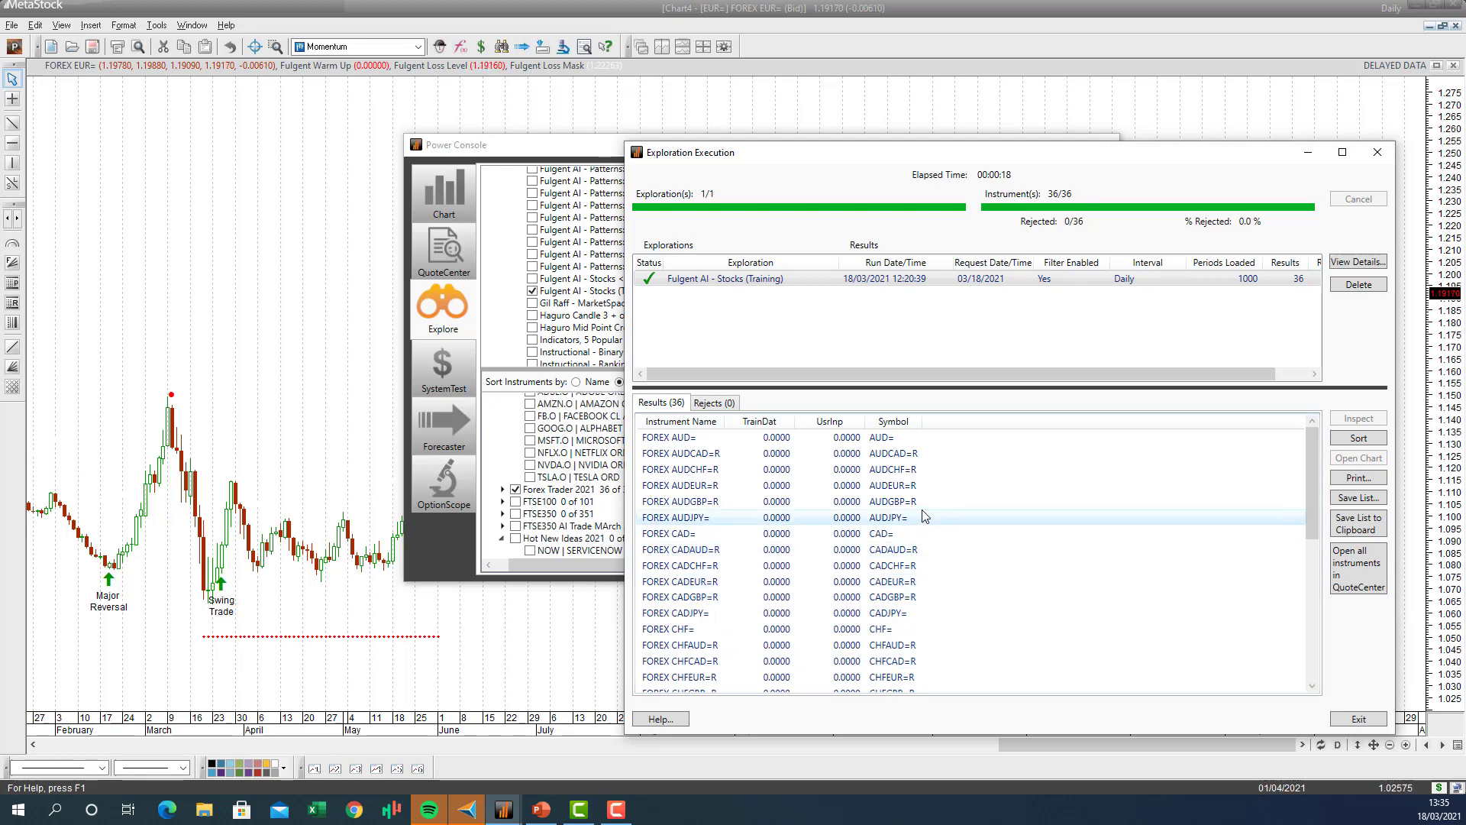
Step: Open the FOREX AUD= and FOREX CAD= charts from the exploration results to review their signals and stop levels
double_click(671, 440)
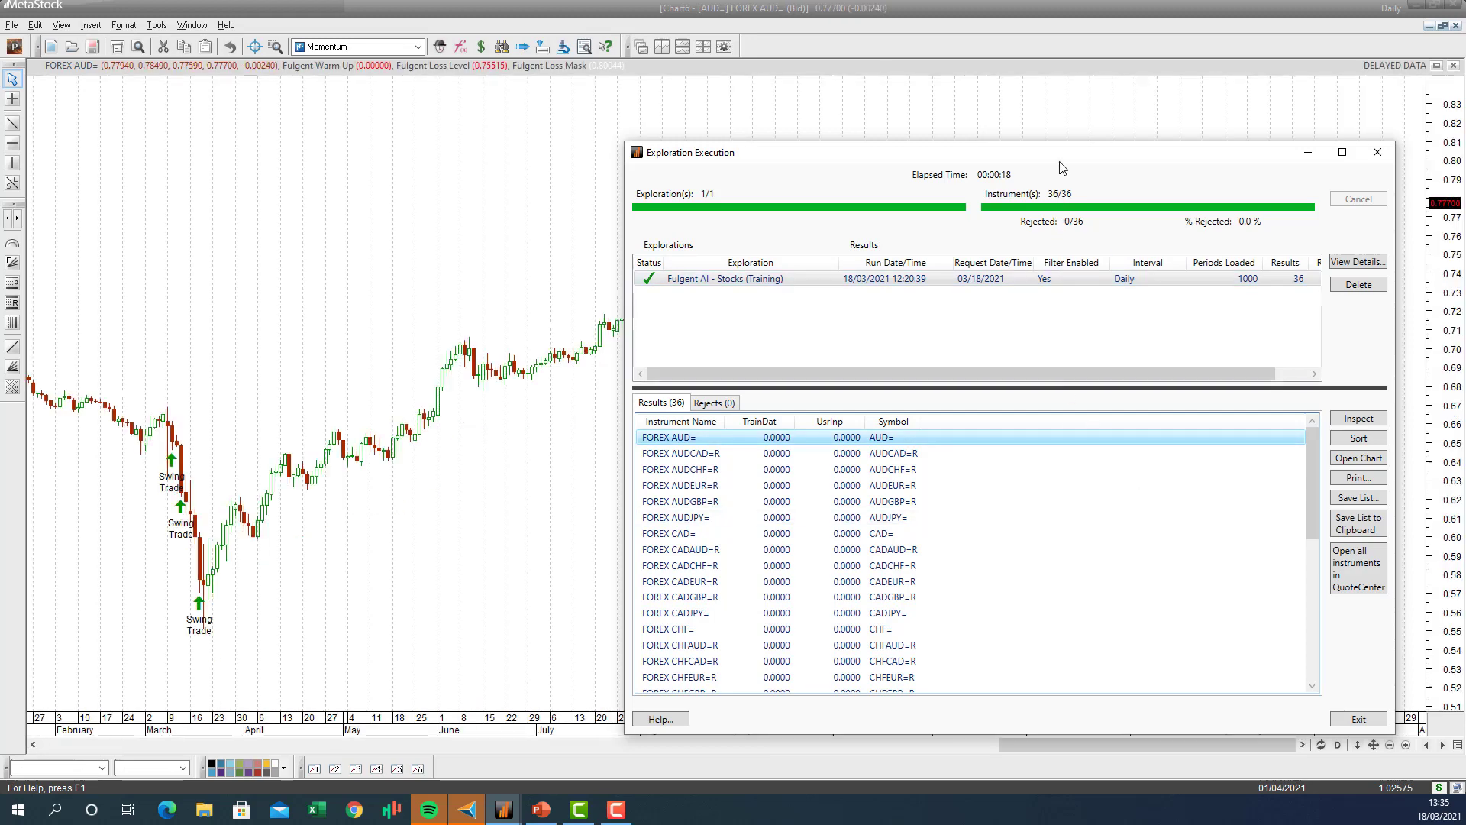
left_click_drag(961, 152, 941, 453)
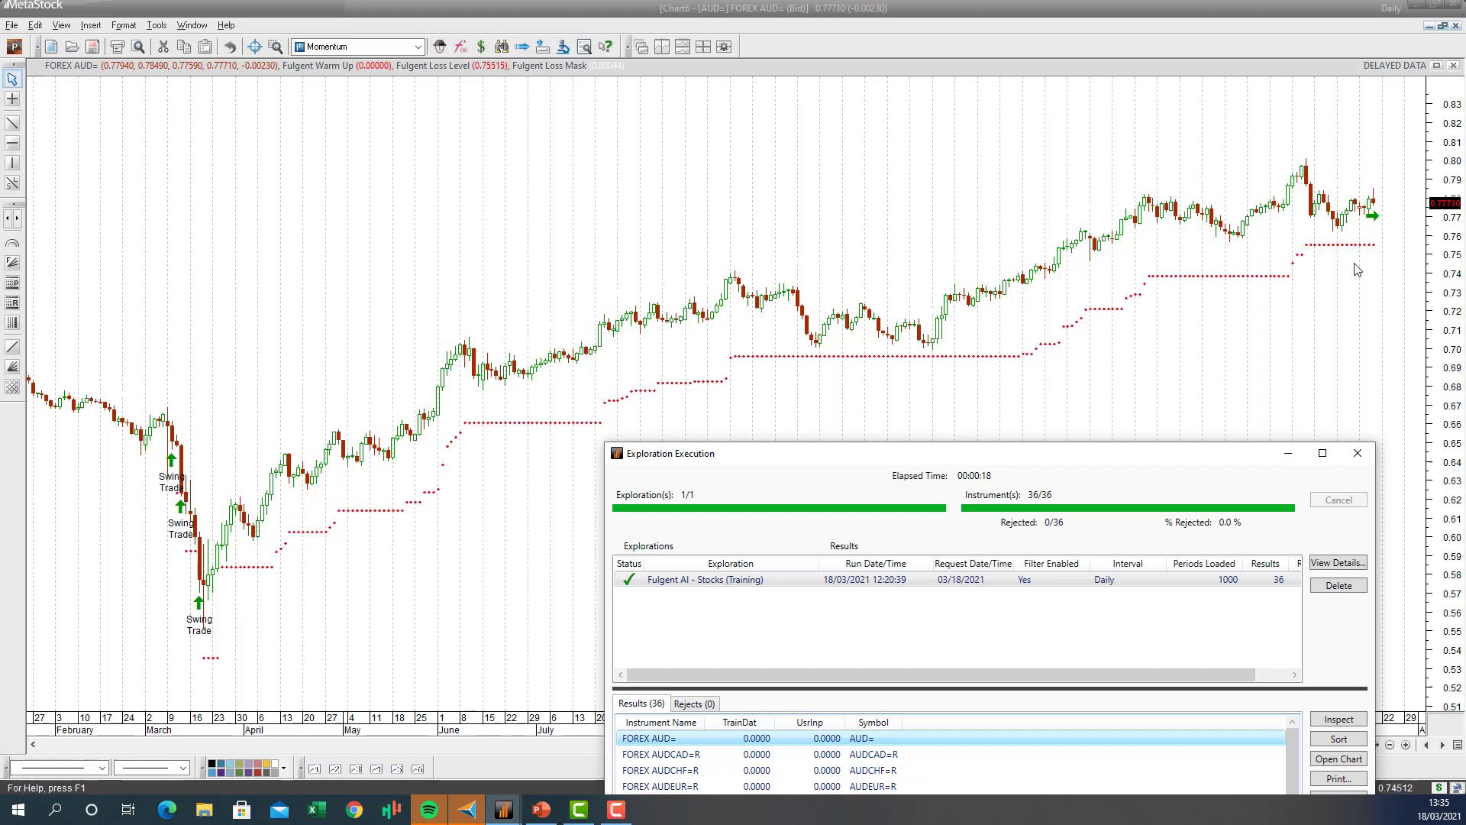
mouse_move(1374, 221)
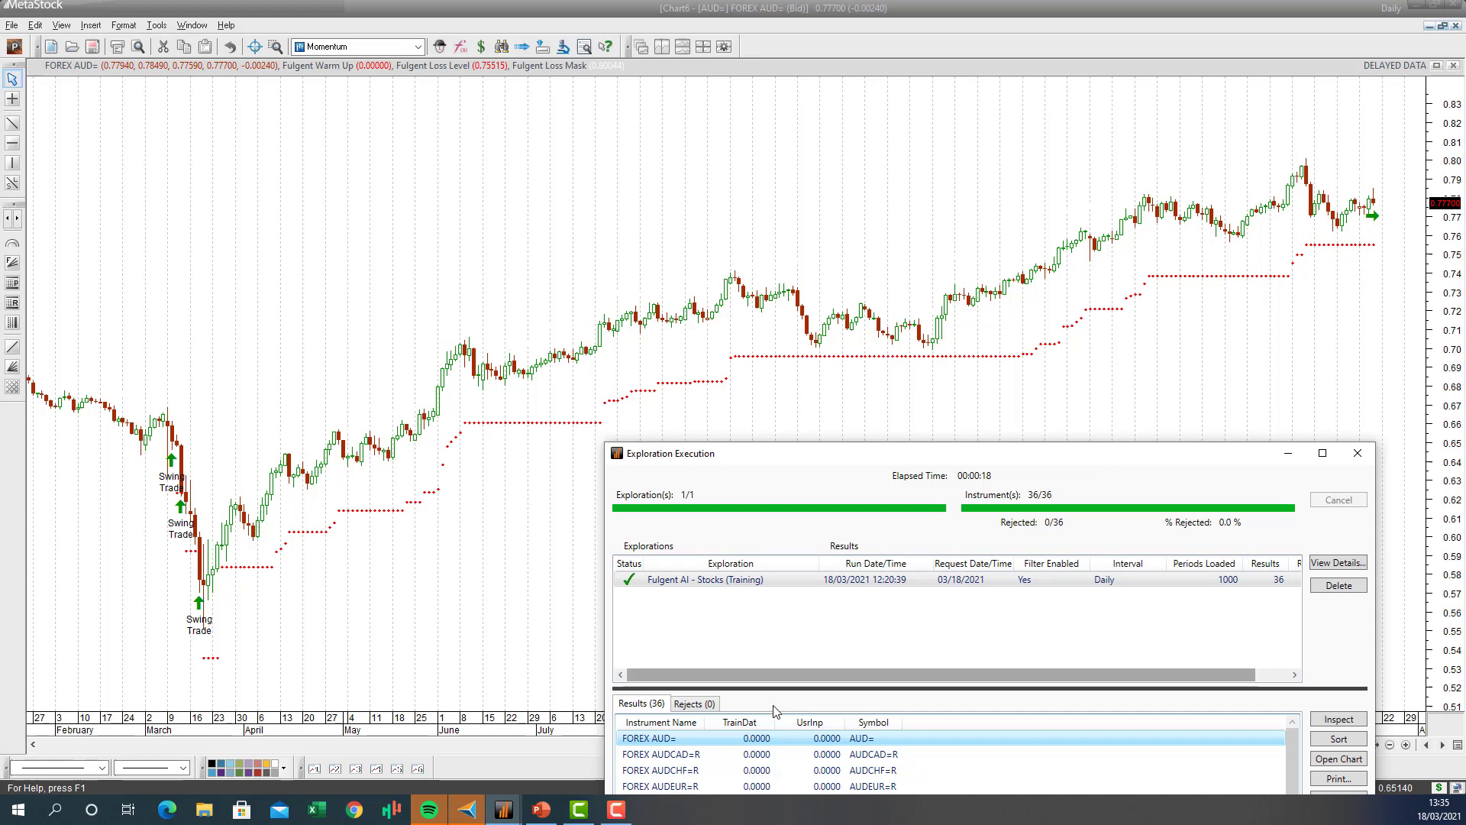
left_click_drag(1044, 457, 1437, 163)
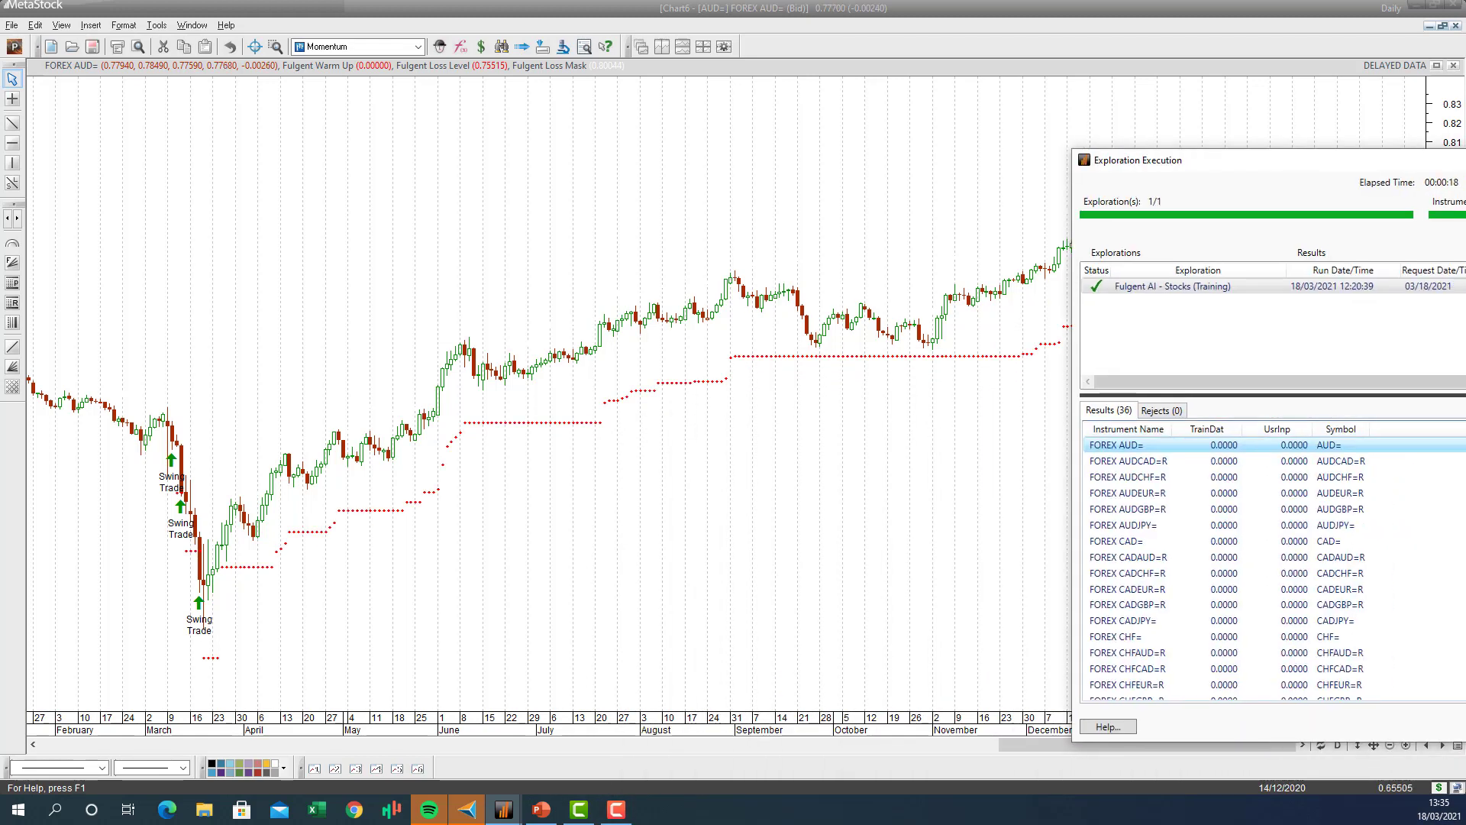
double_click(1133, 541)
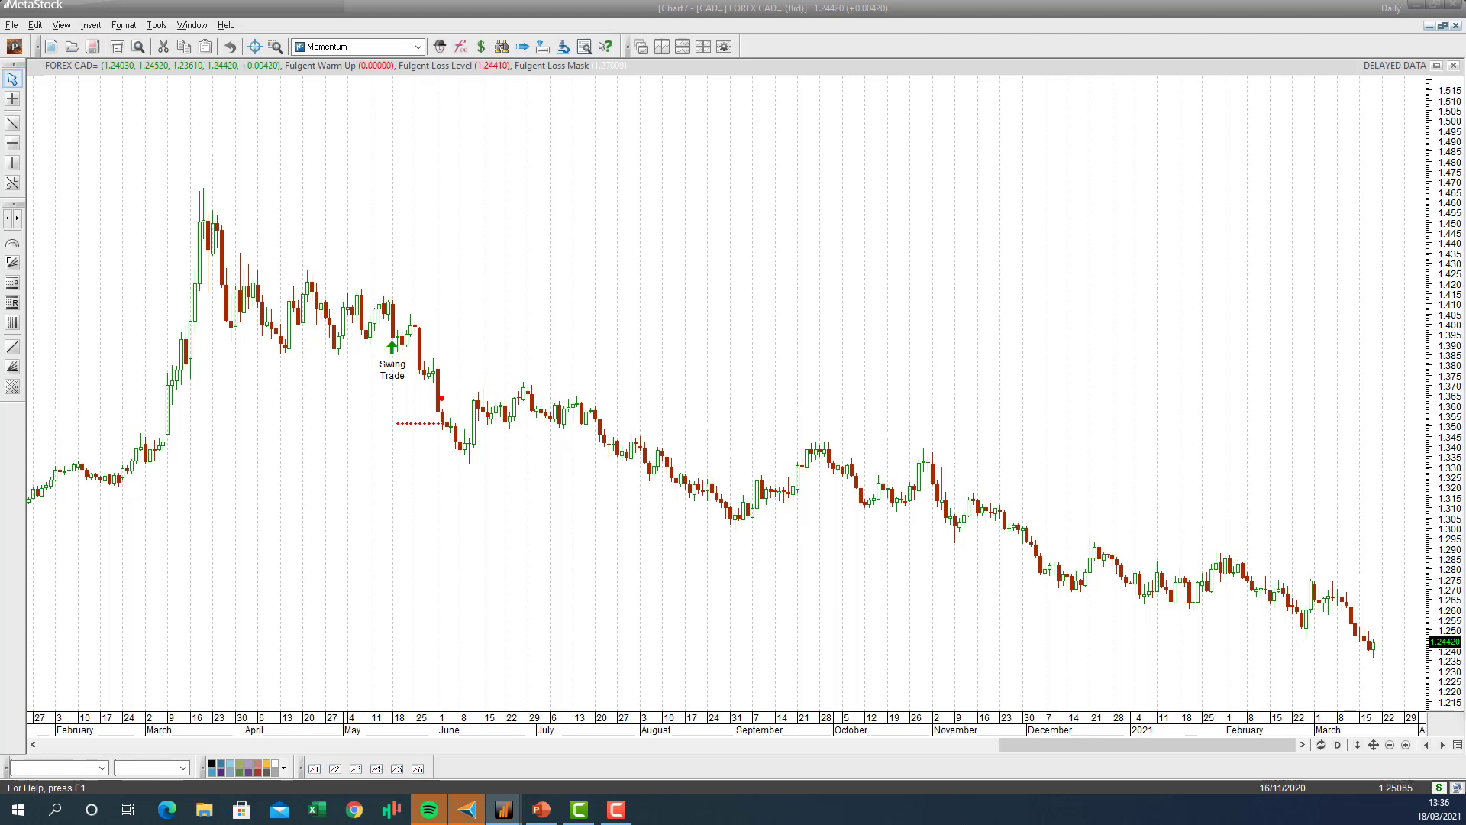
key("ctrl+Tab")
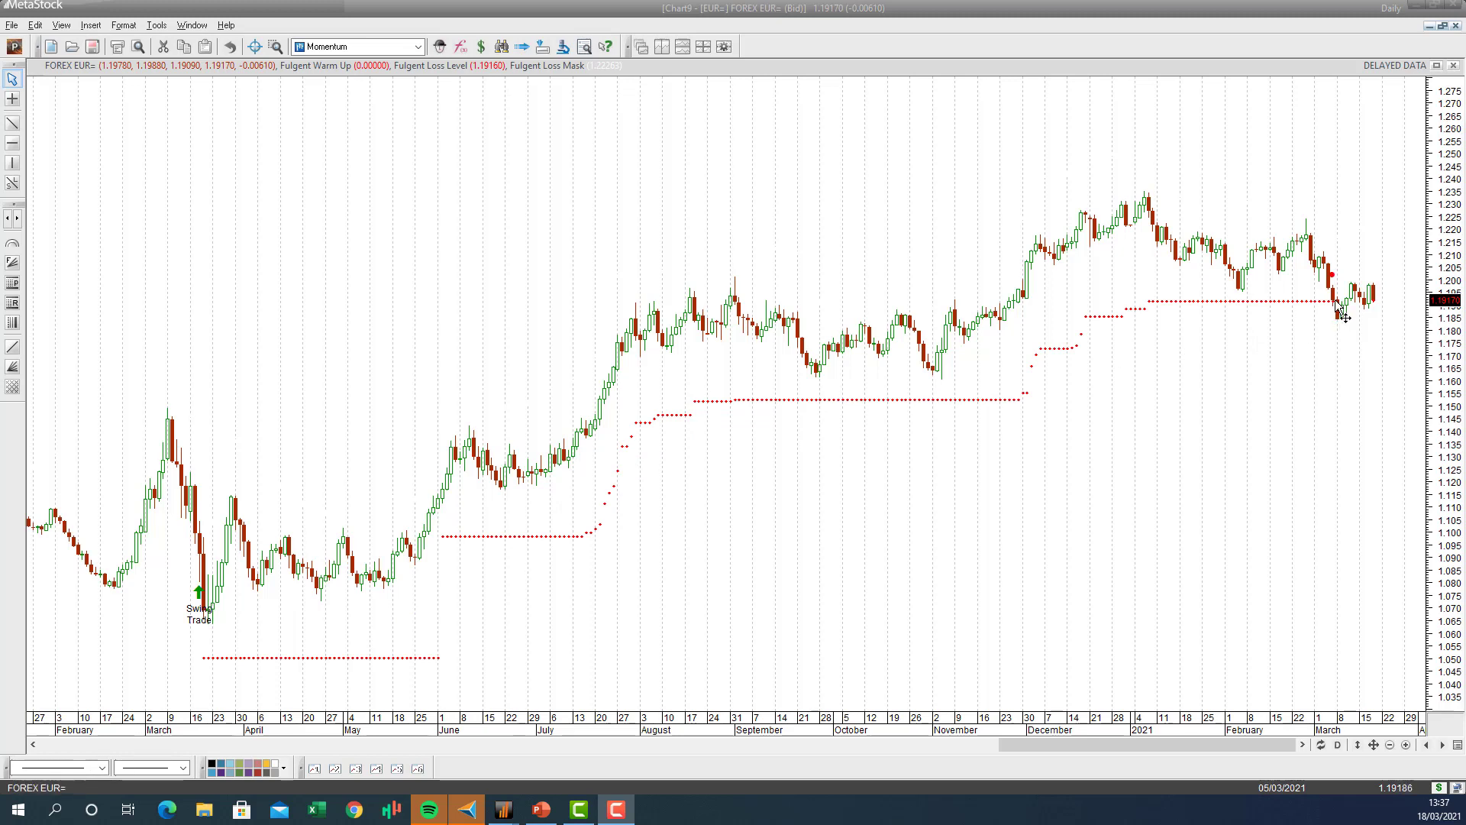
Step: Switch the FOREX EUR= chart and the FOREX JPY= chart to 240-minute periods to review their shorter-term signals
mouse_move(1338, 304)
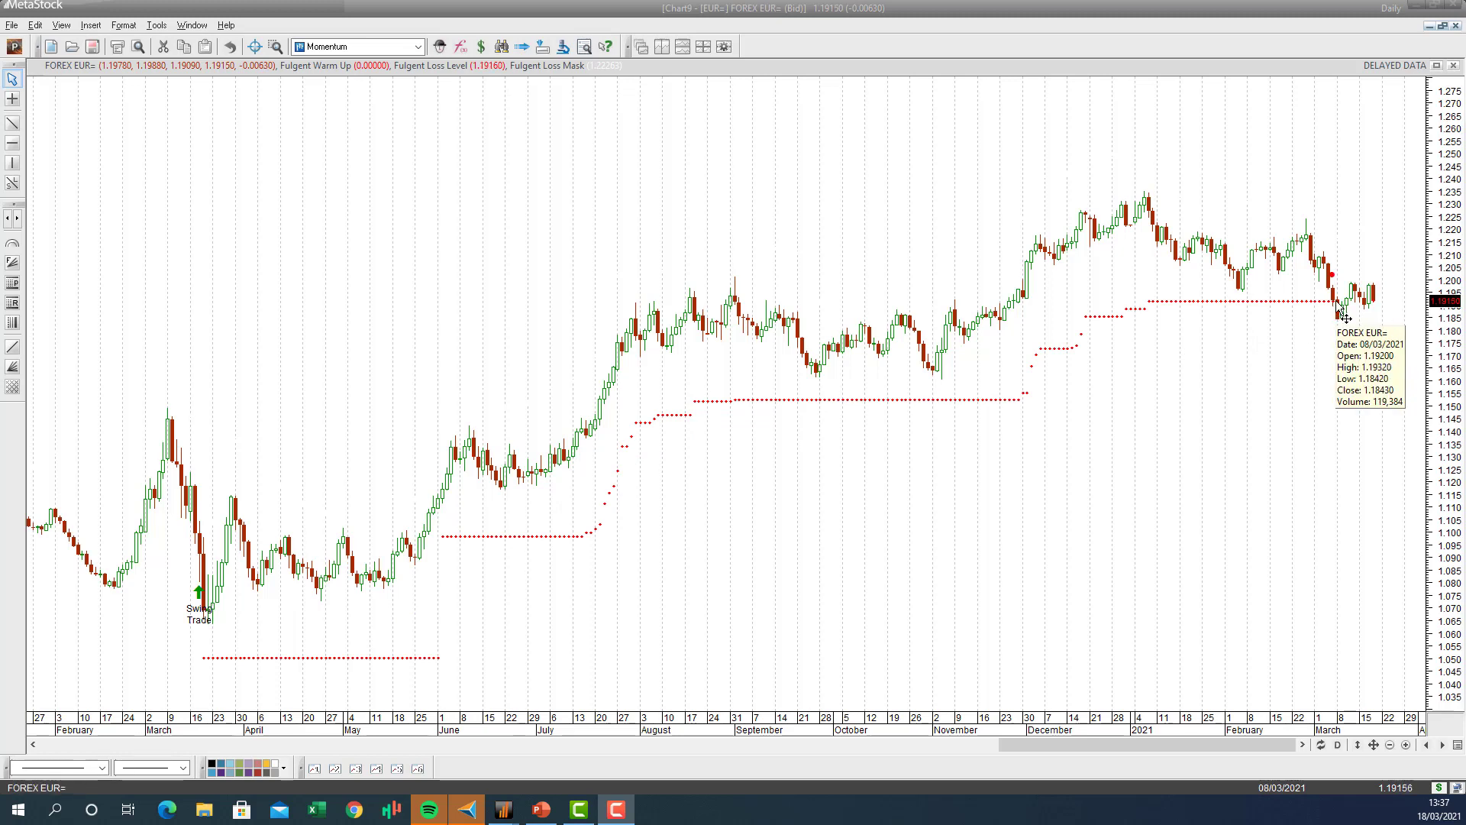
left_click(1337, 745)
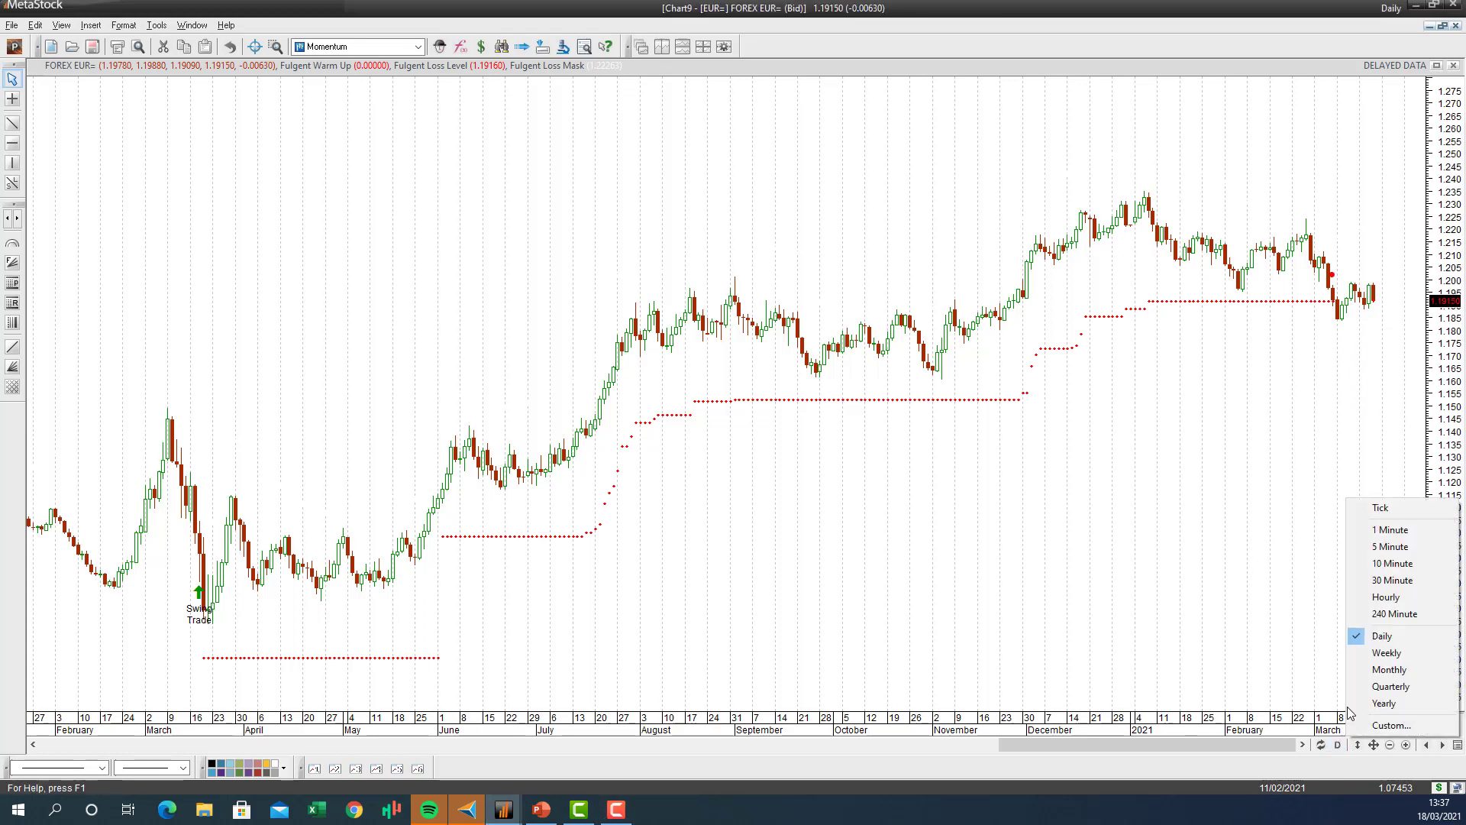
left_click(1380, 618)
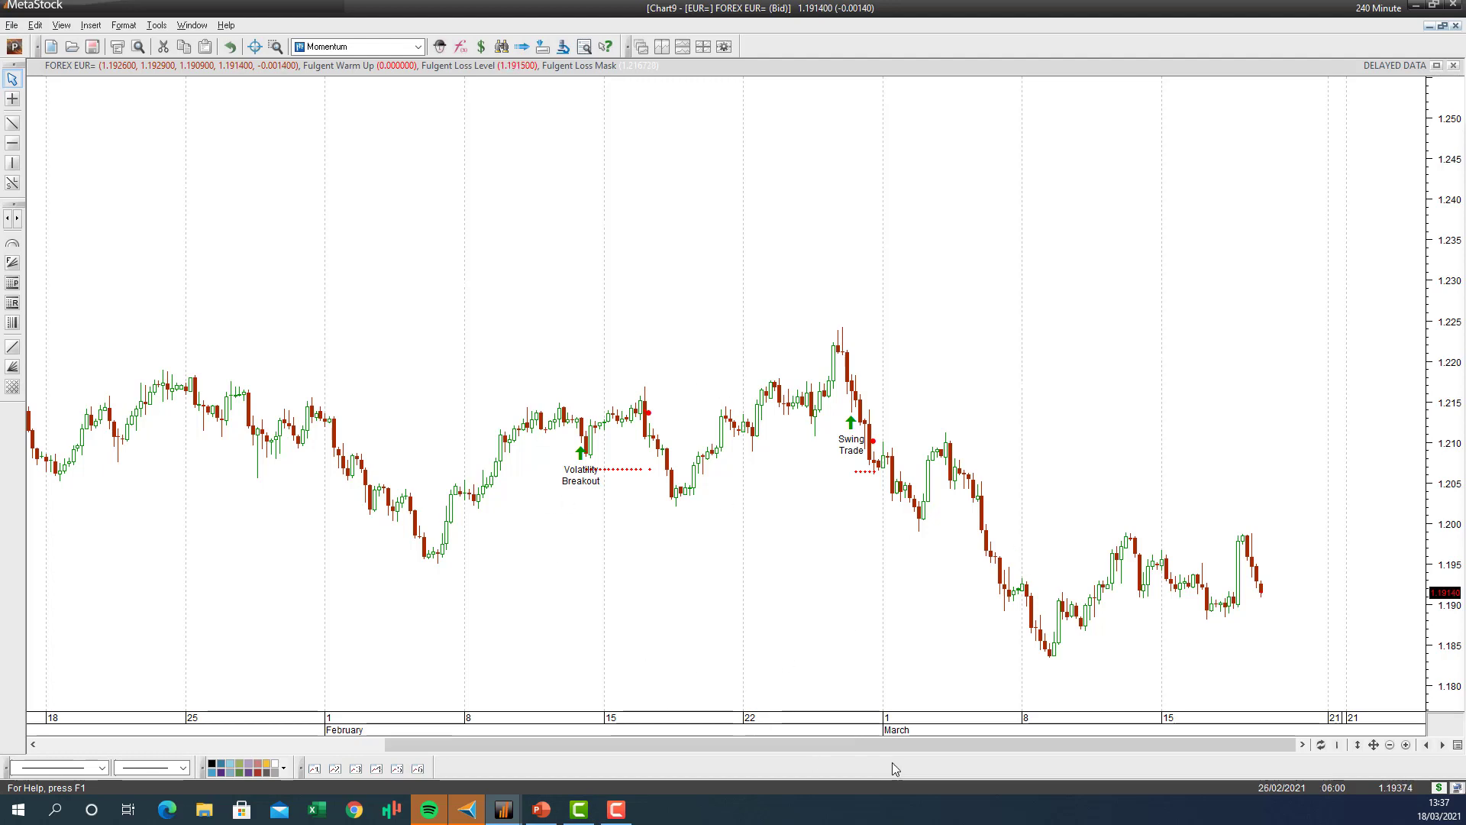
left_click_drag(891, 745, 1103, 721)
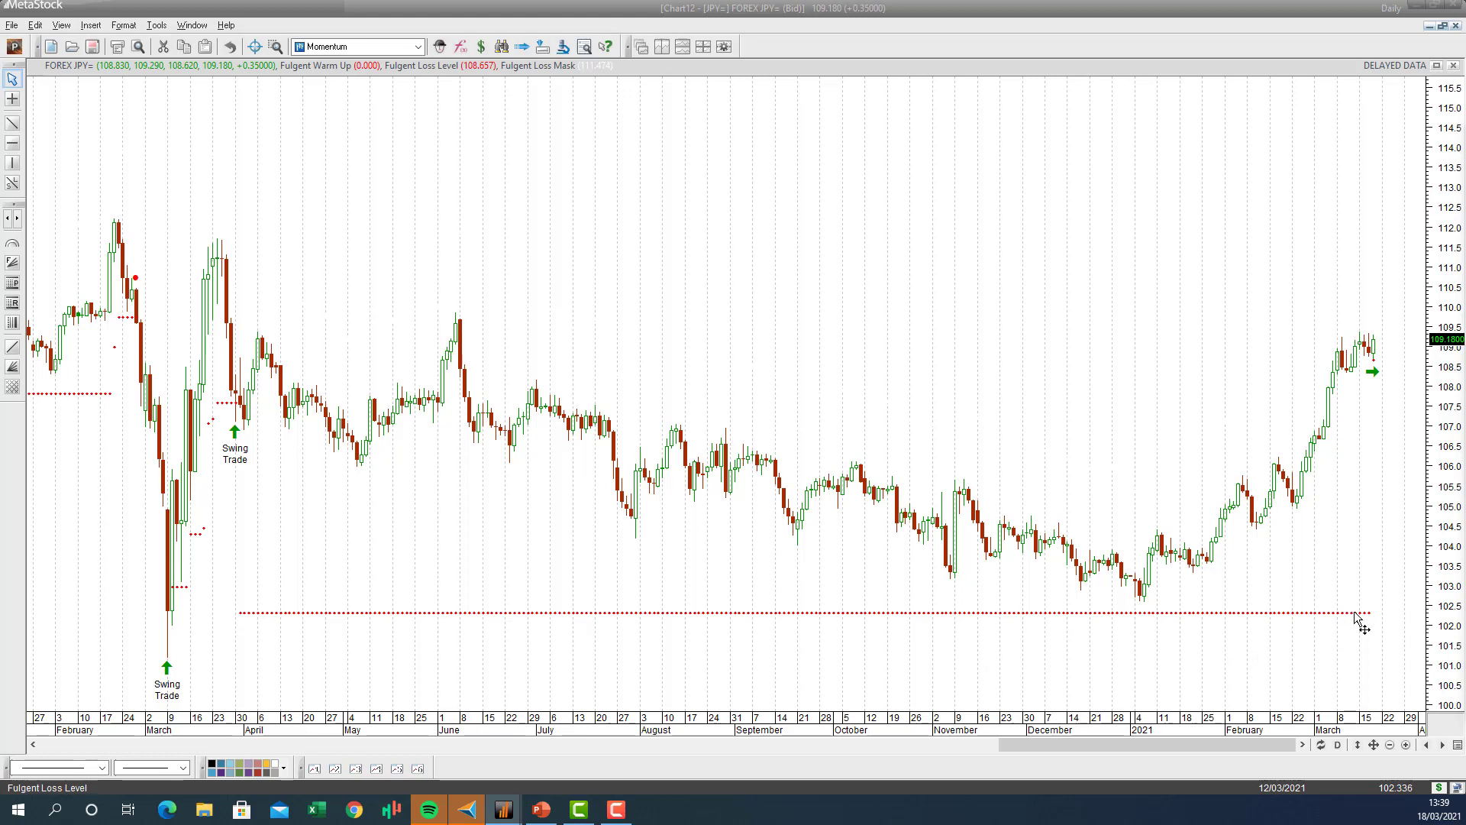
left_click(1337, 745)
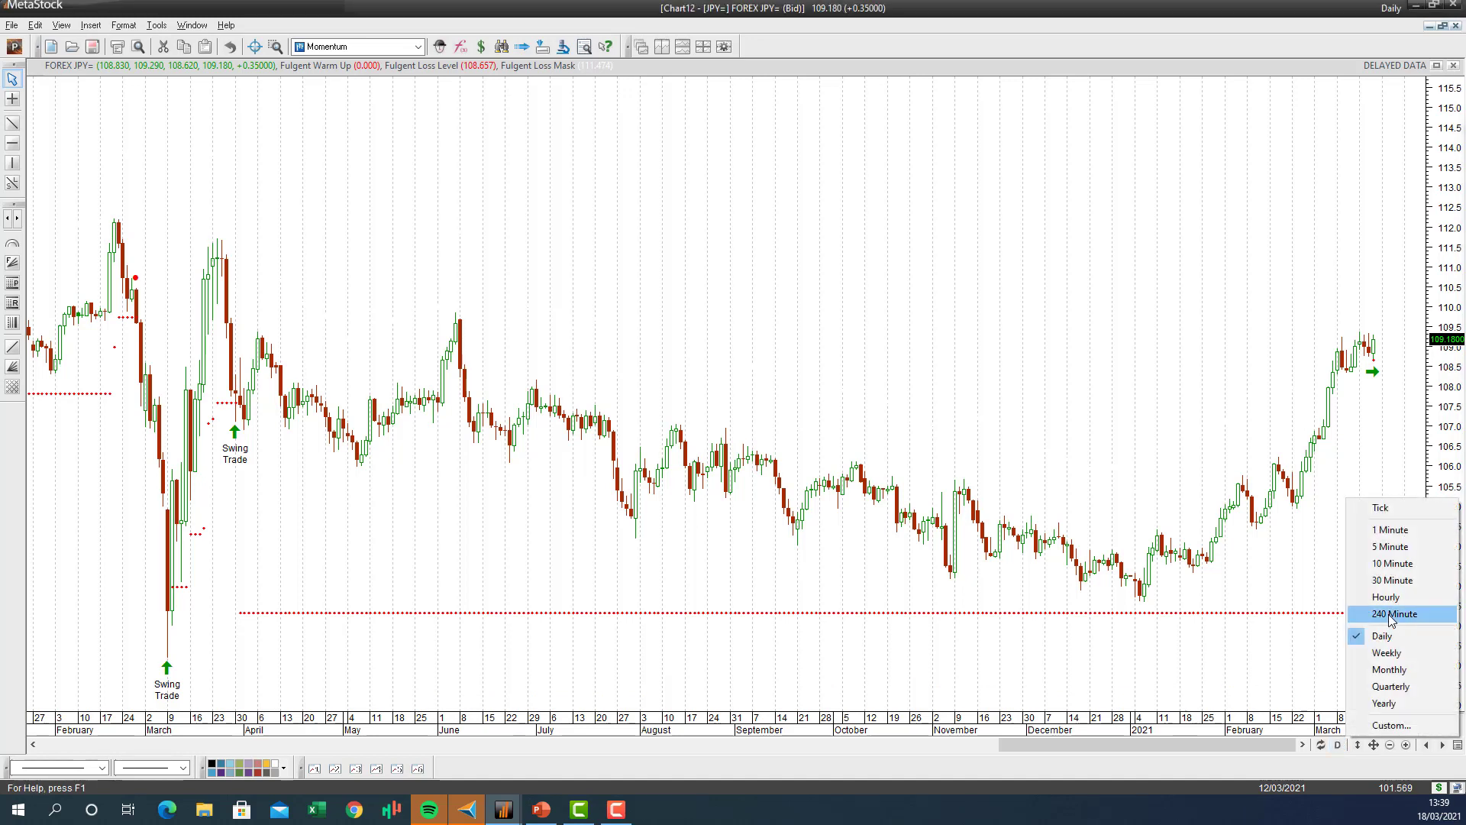
left_click(1392, 616)
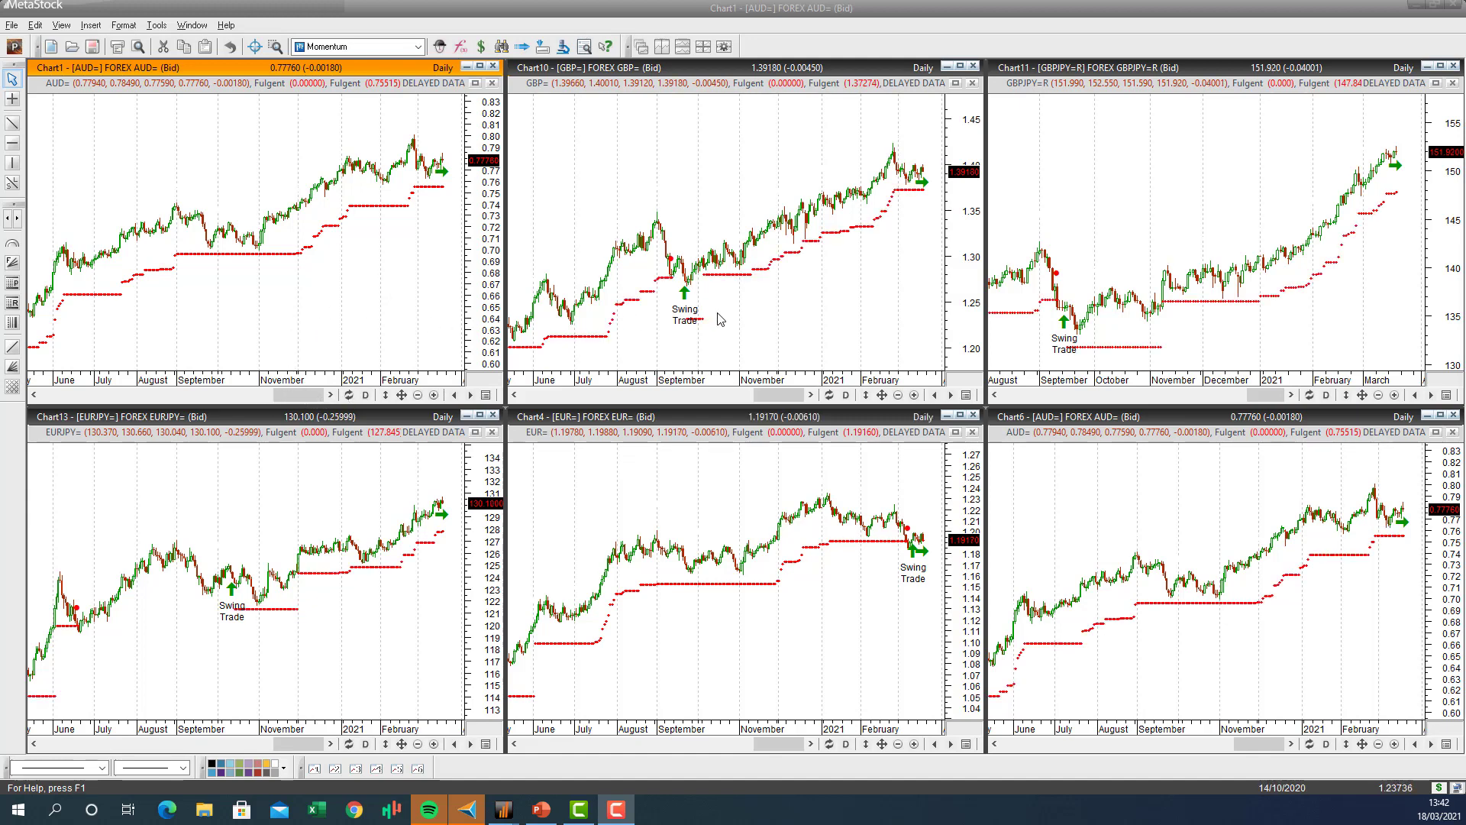
Step: Examine the earlier signals on the tiled FOREX AUD= and GBP= charts and the latest signals on the EUR= and AUD= charts
left_click(244, 395)
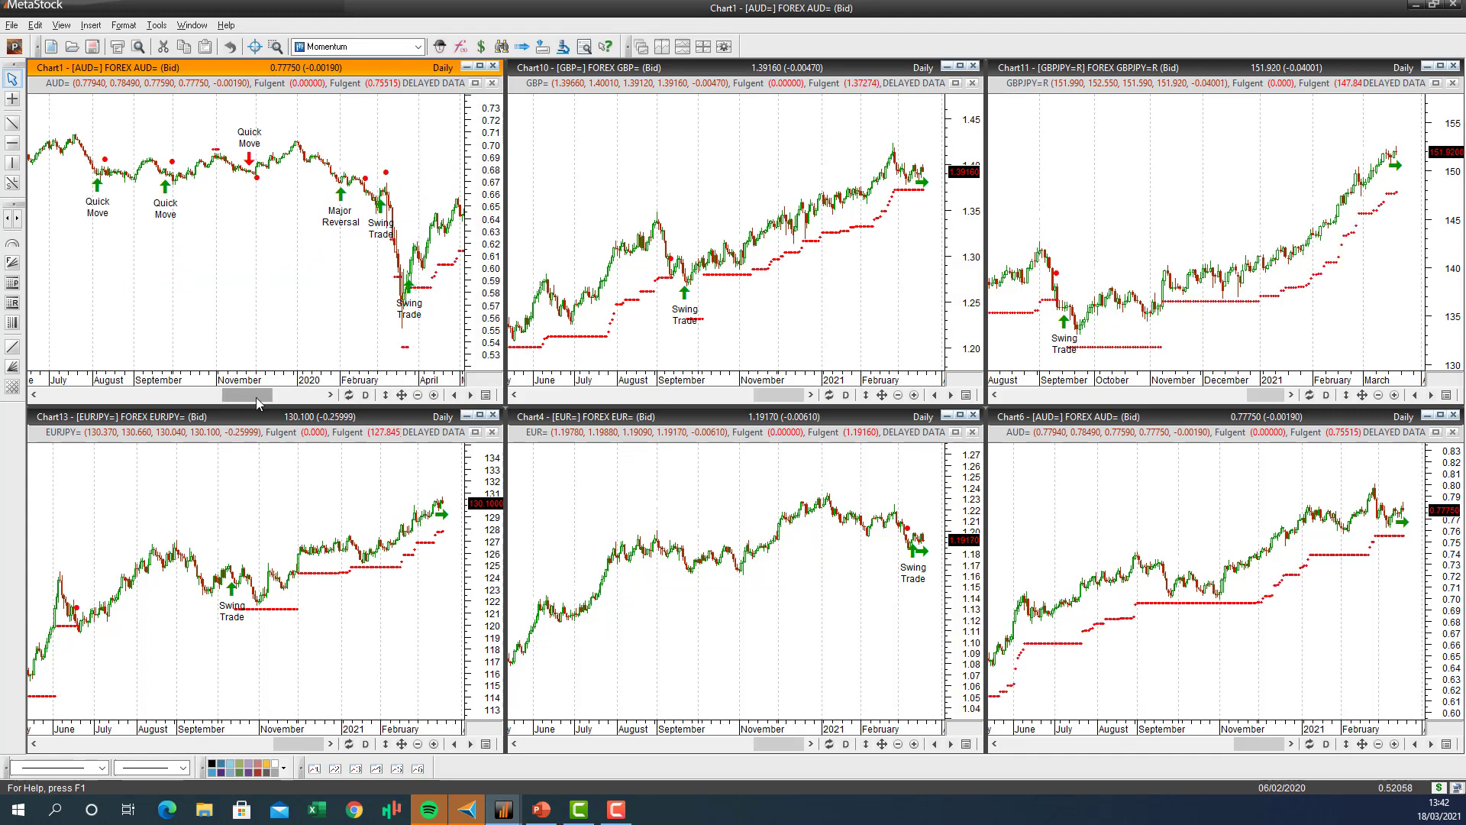
left_click_drag(244, 400, 303, 400)
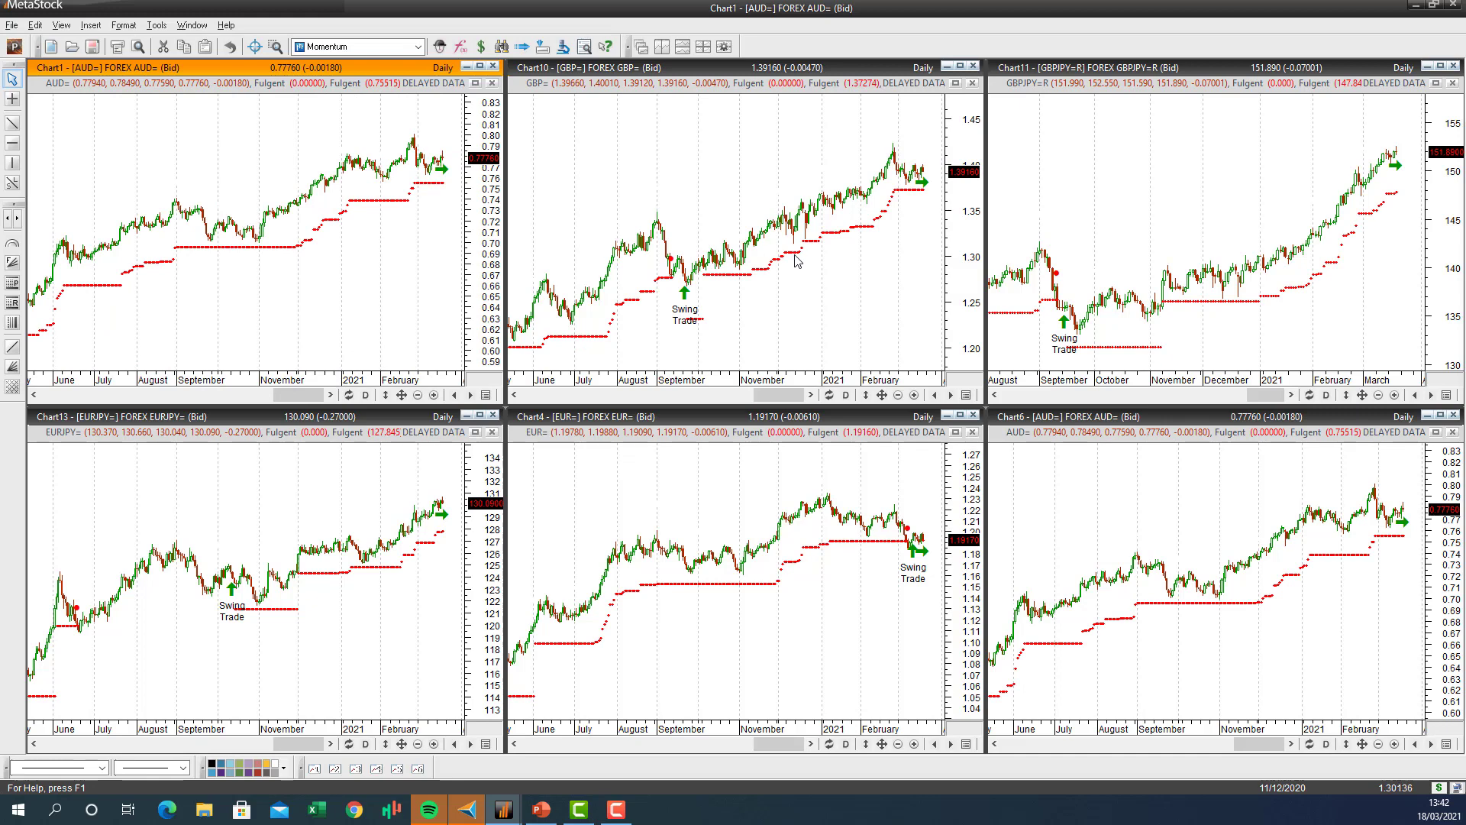
left_click(721, 396)
mouse_move(770, 396)
left_mouse_down()
mouse_move(726, 395)
mouse_move(755, 397)
left_mouse_up()
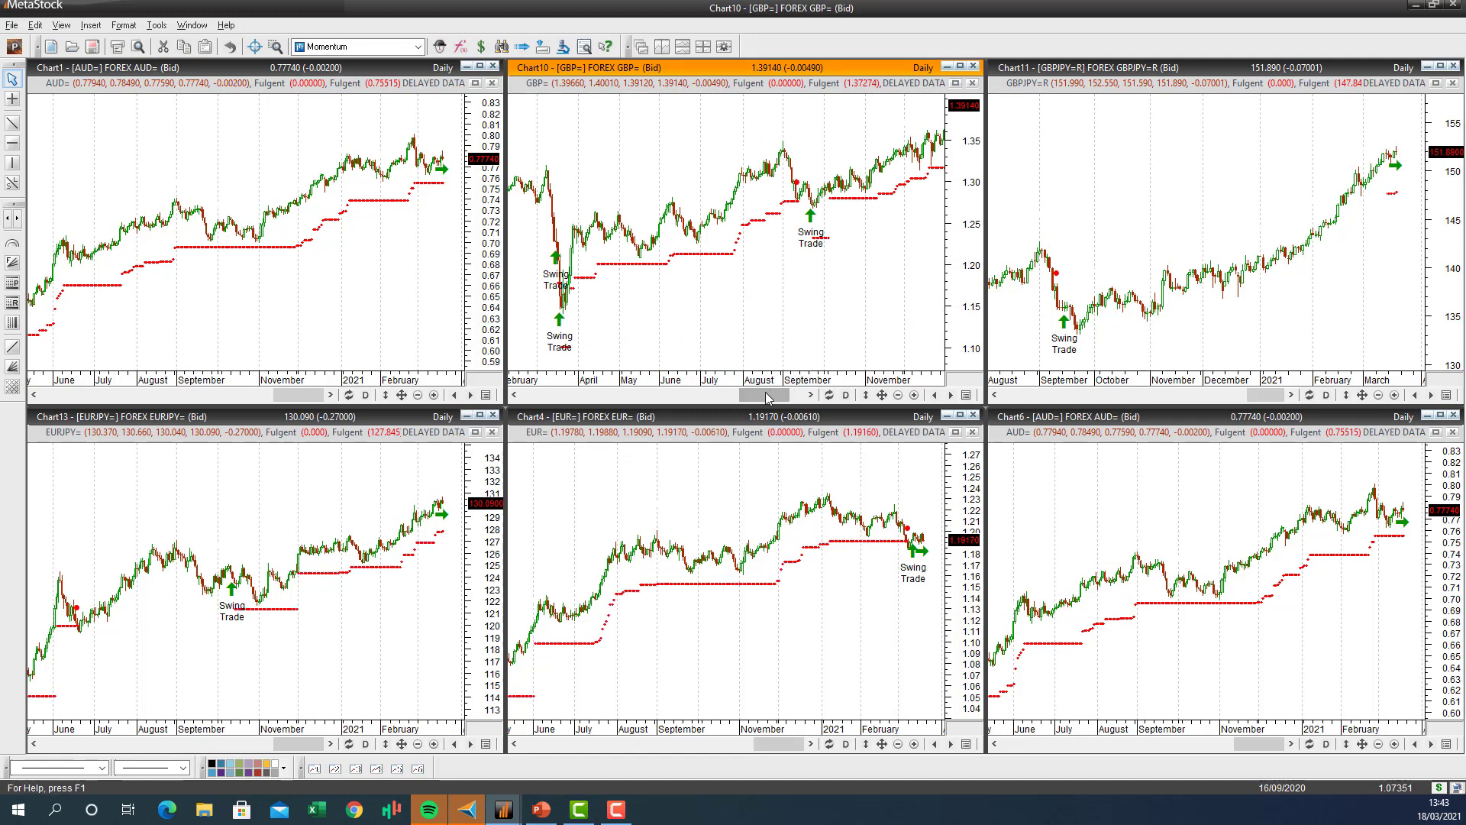
left_click(829, 395)
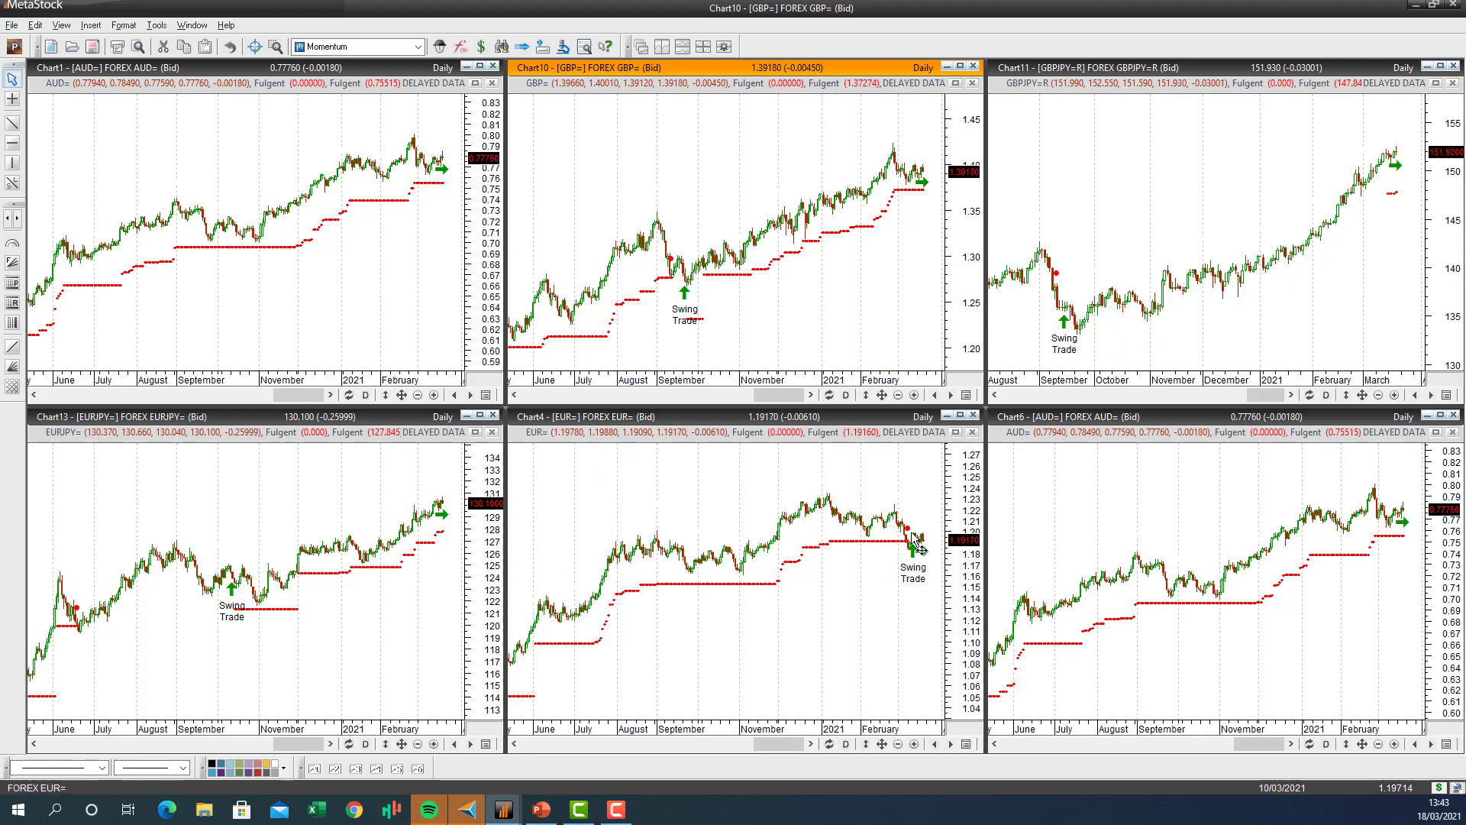
left_click(914, 744)
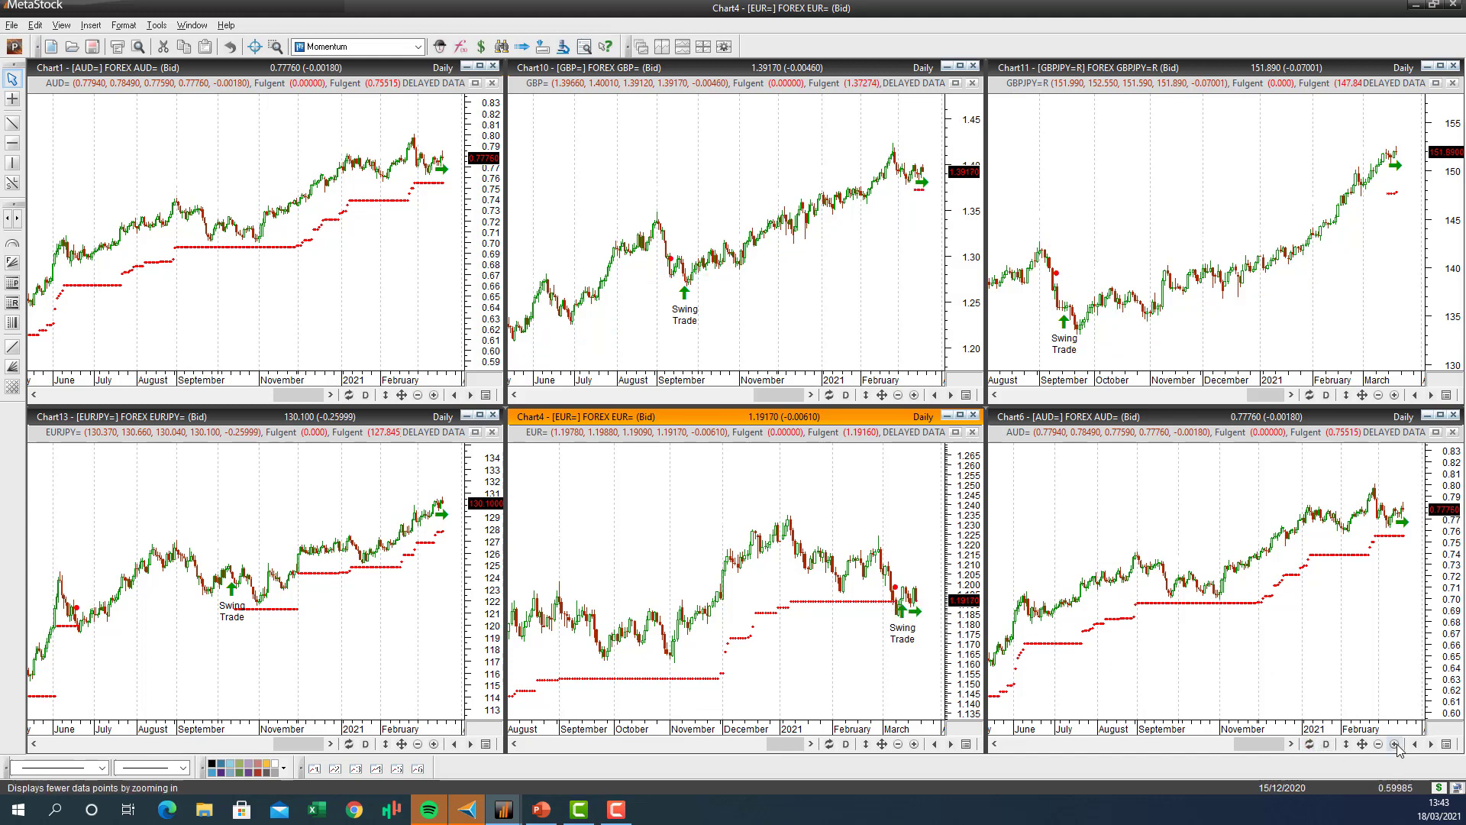
left_click(1395, 744)
left_click(1378, 744)
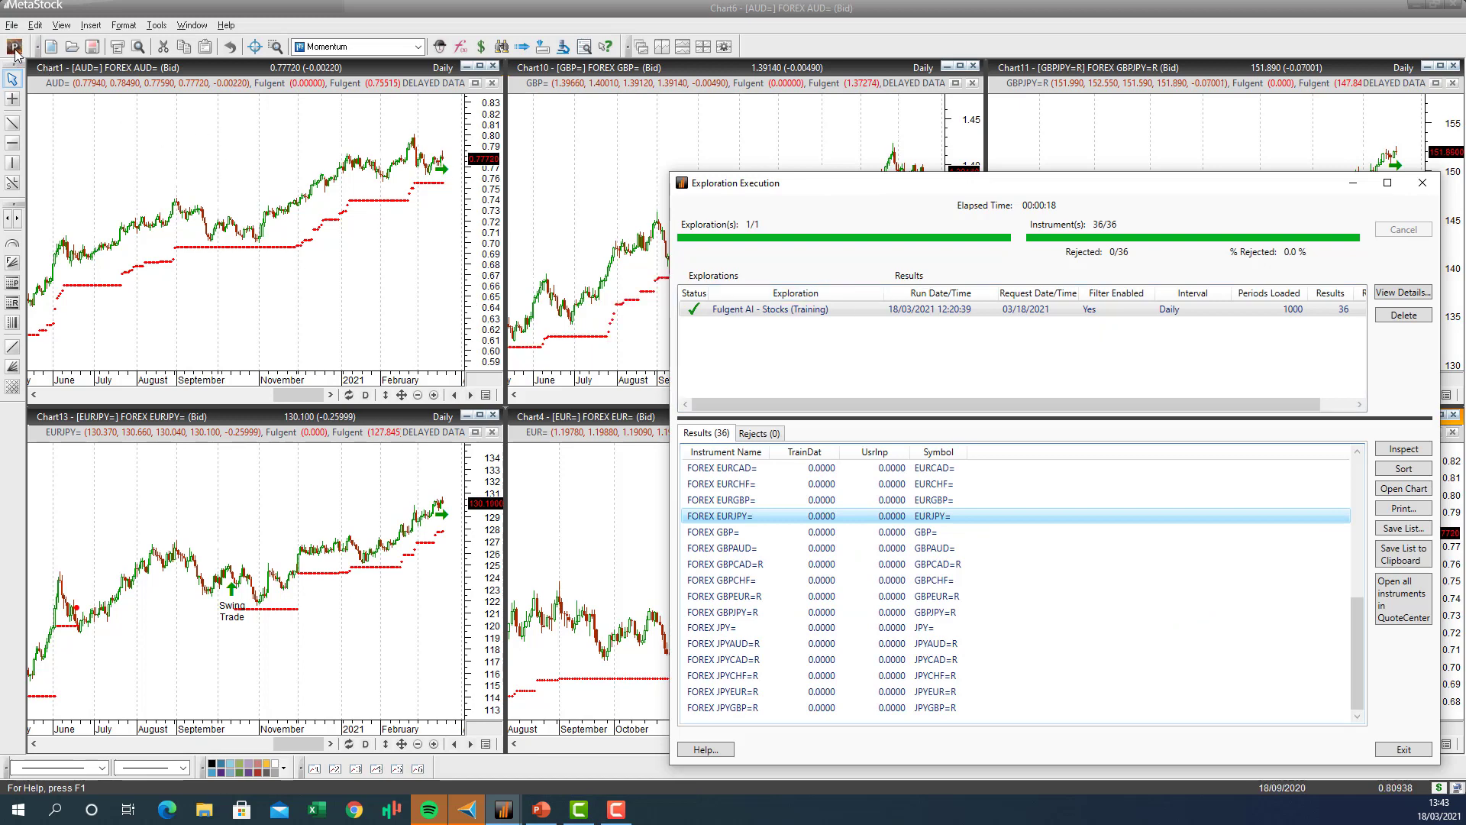
Step: Check the FT Stocks (FX-AI-Trader2021) entry in the Fulgent AI expert list from the Power Console and close the list
left_click(94, 84)
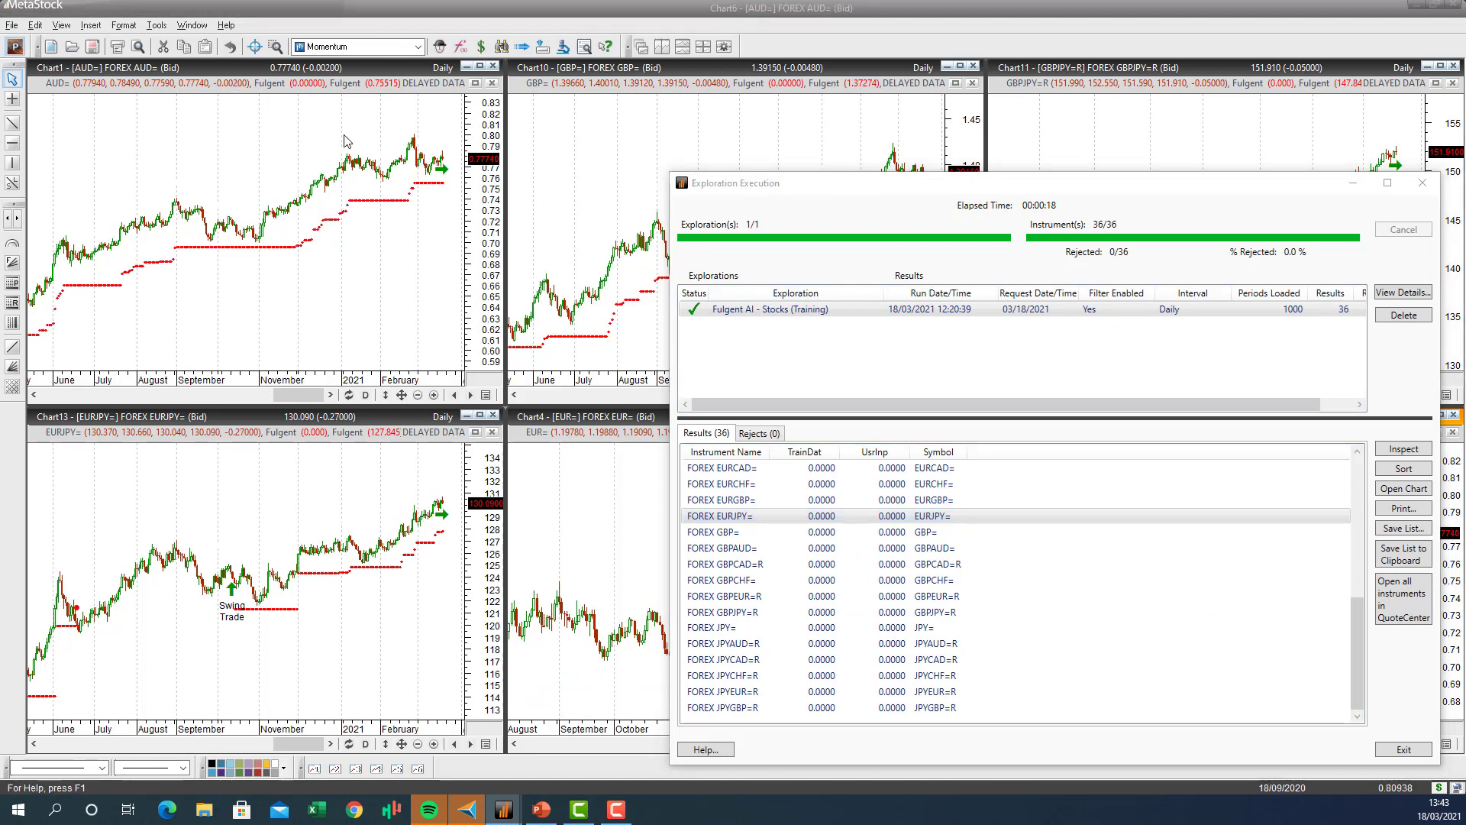
left_click(14, 46)
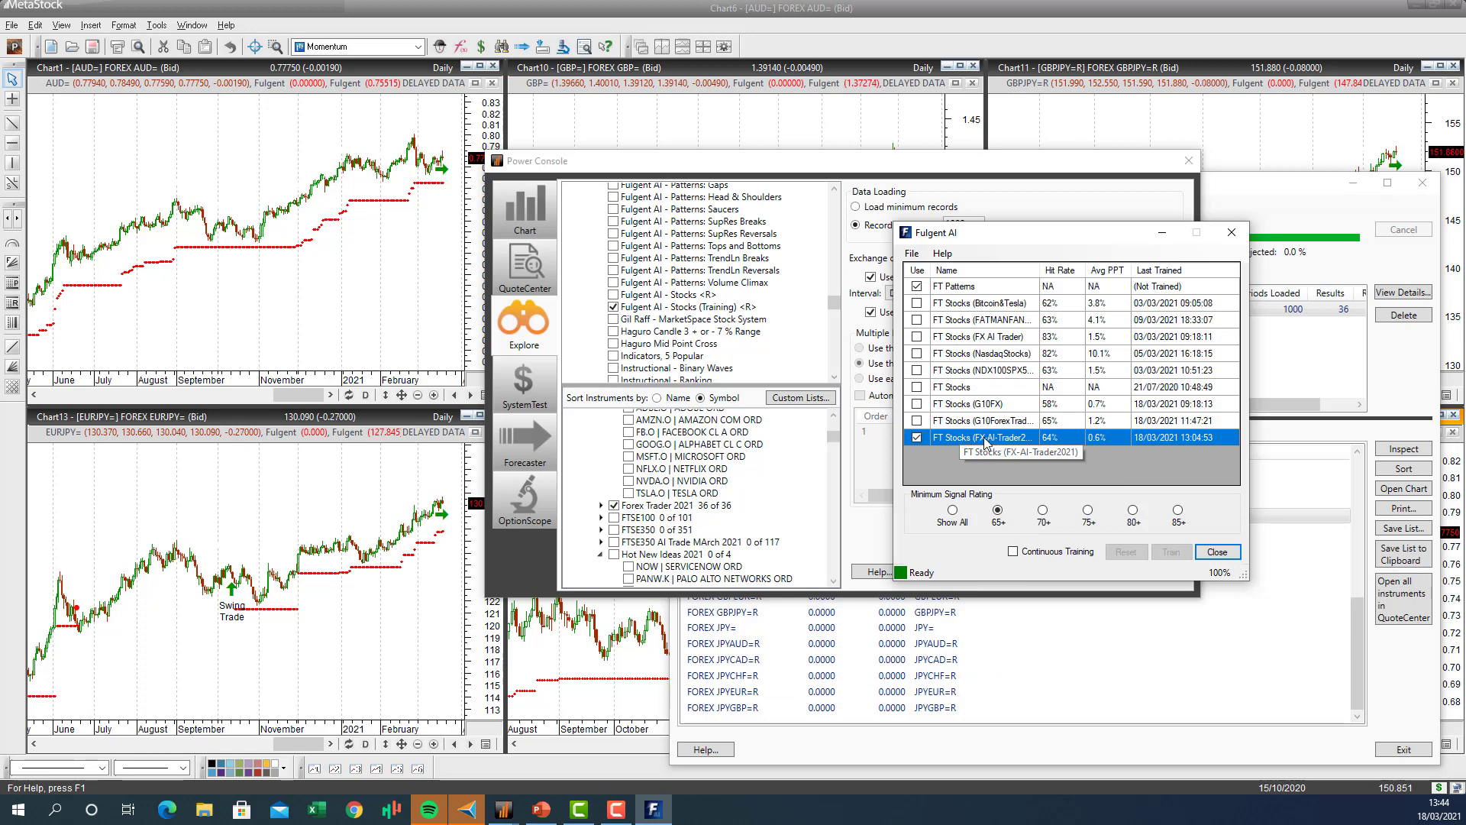
left_click(1215, 552)
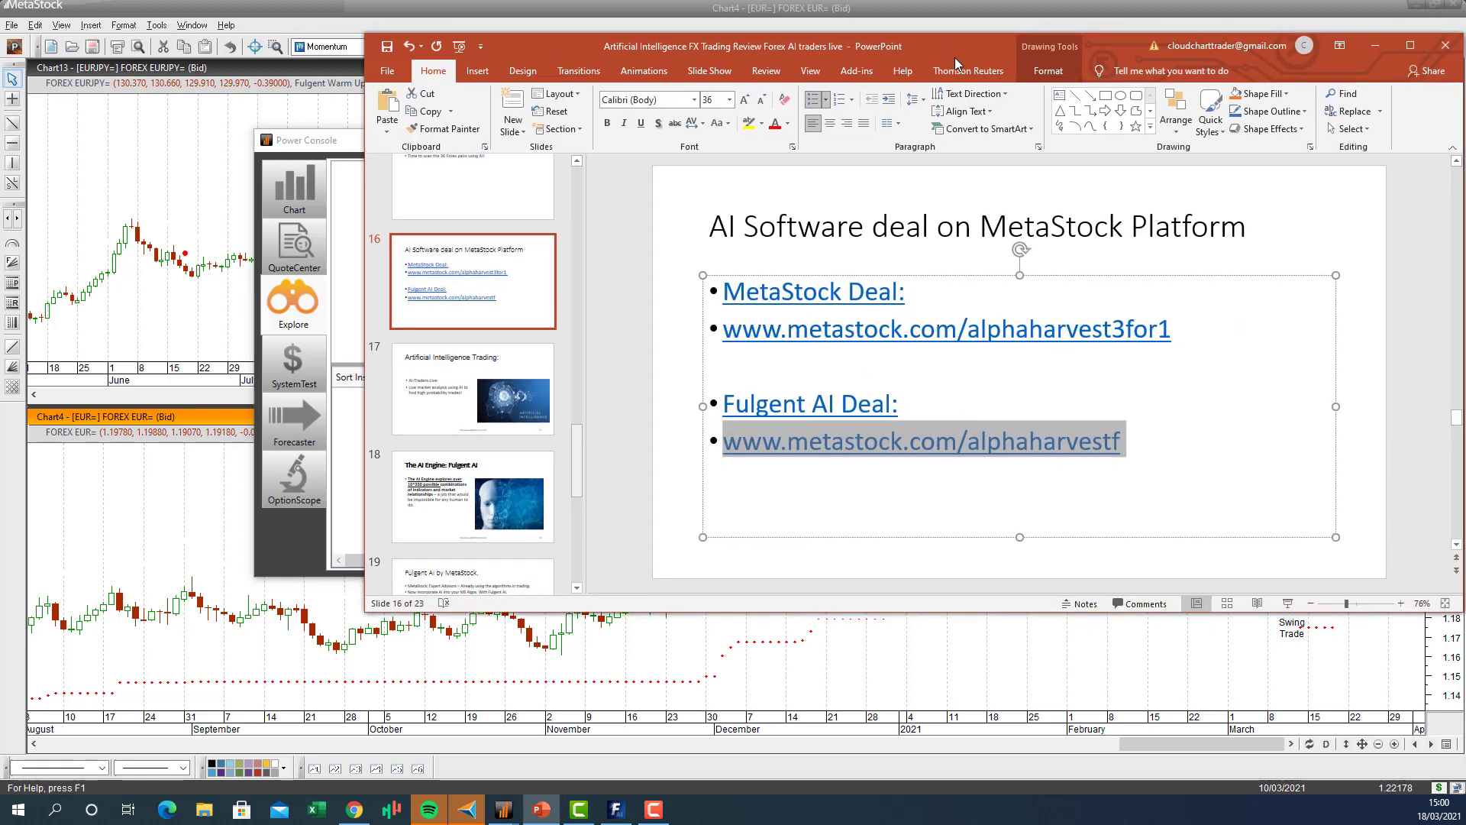
Step: View the MetaStock R/T and D/C offers on the three-for-one deal page in Chrome and return to the AI Software deal slide in PowerPoint
left_click(1256, 227)
left_click(1125, 388)
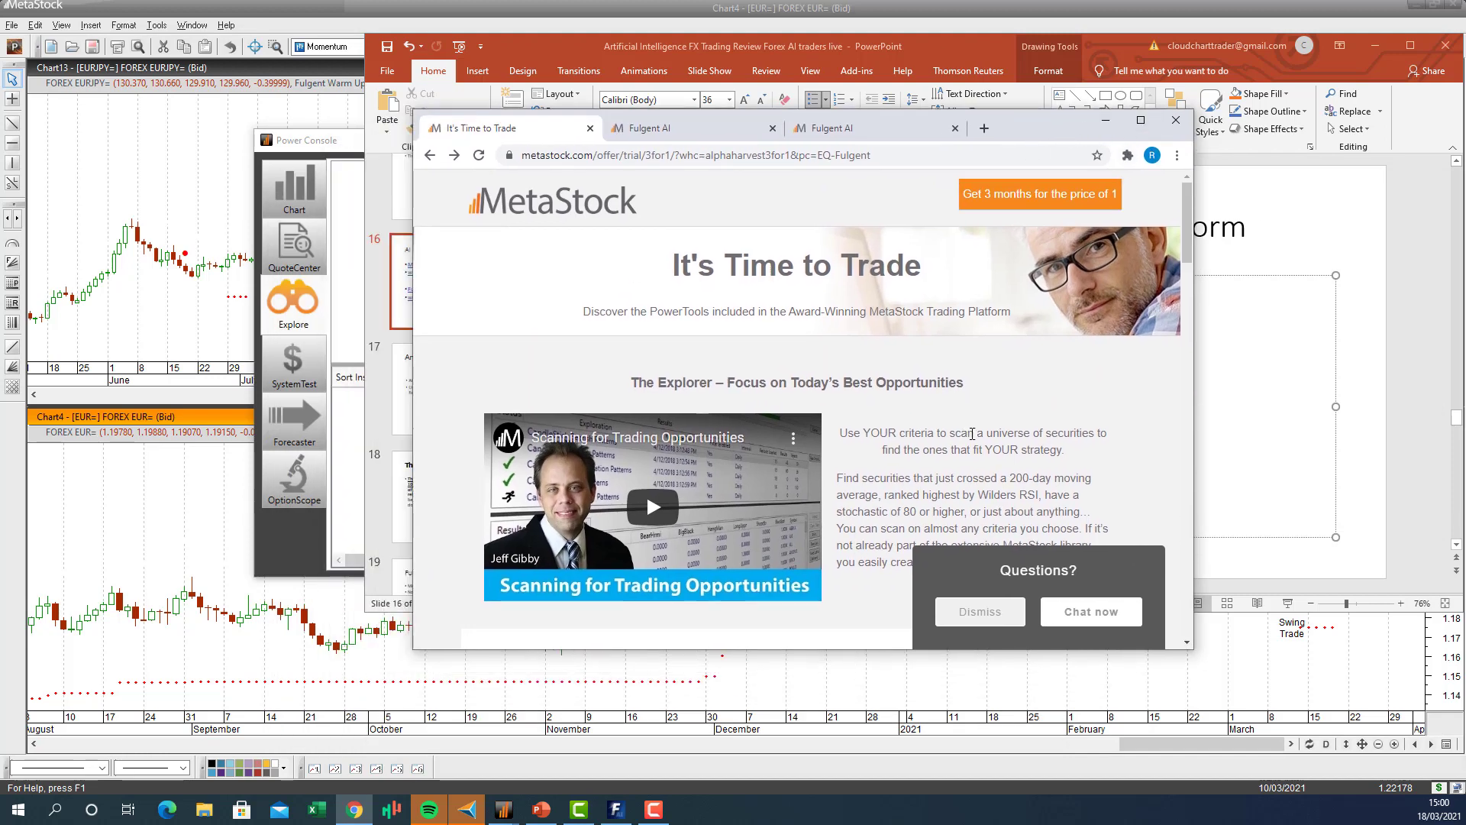
left_click(979, 612)
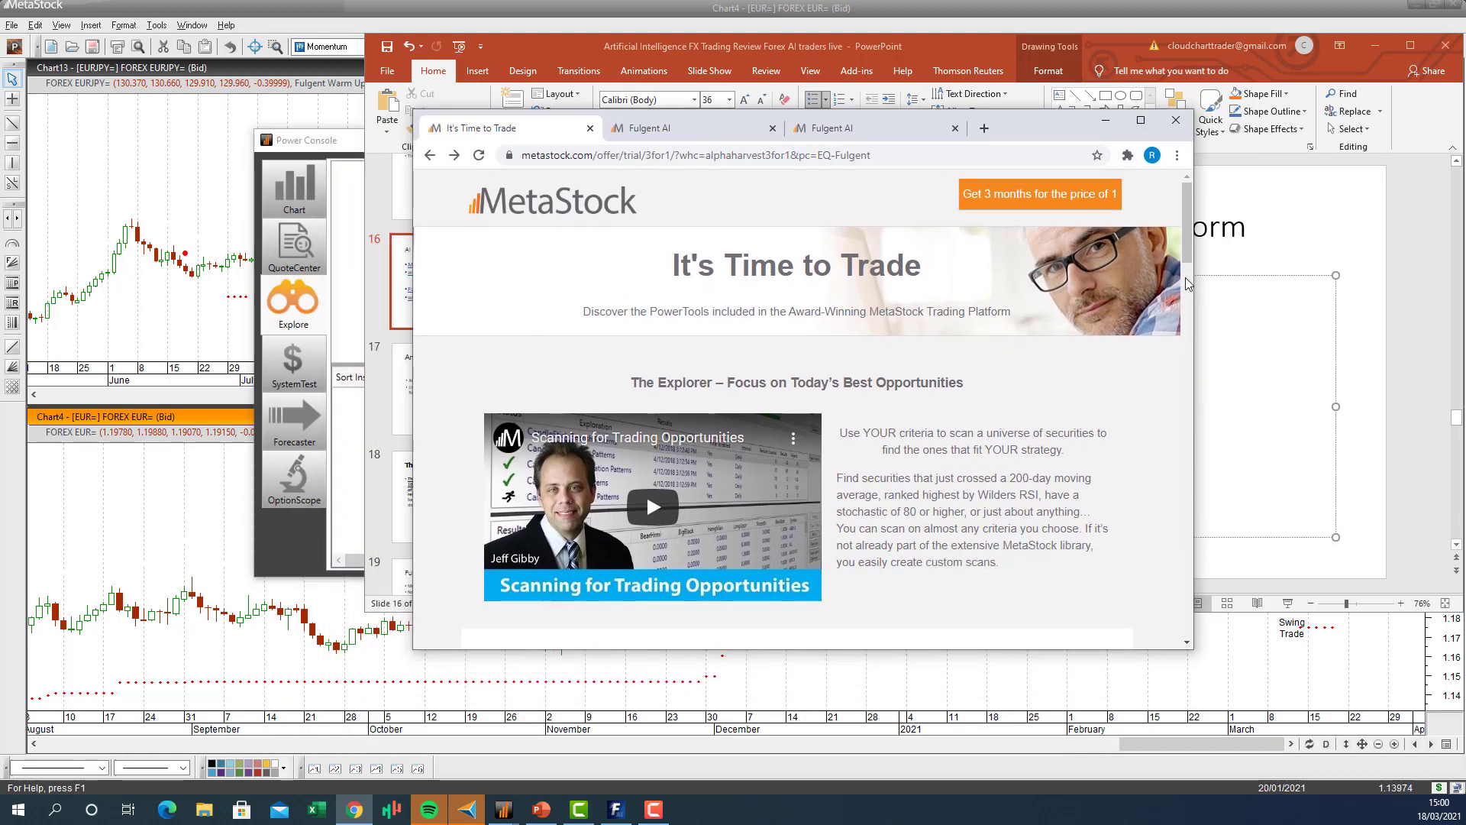
scroll(1191, 252, "down", 1)
scroll(1191, 252, "up", 1)
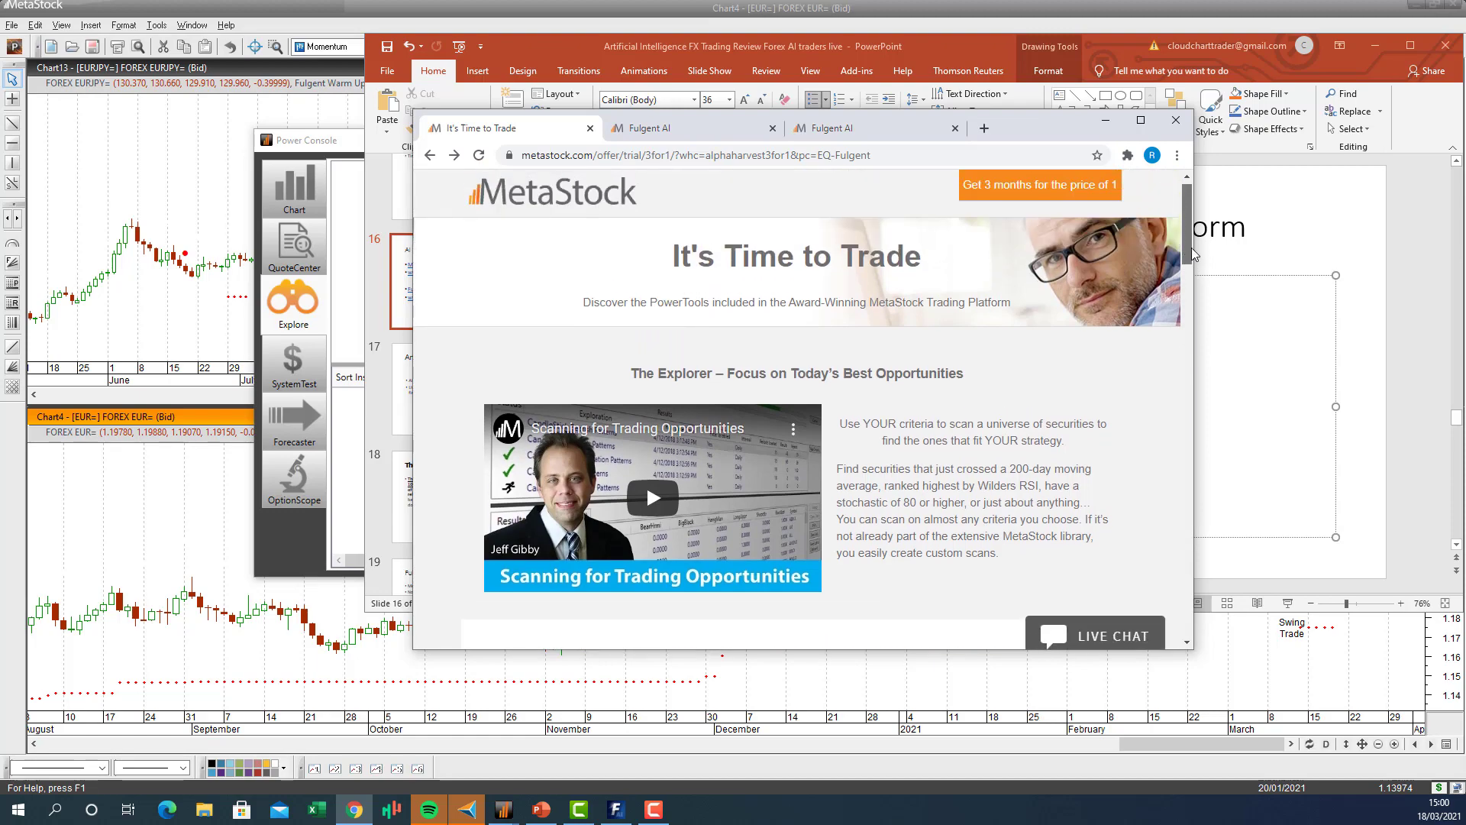
left_click_drag(1194, 255, 1208, 635)
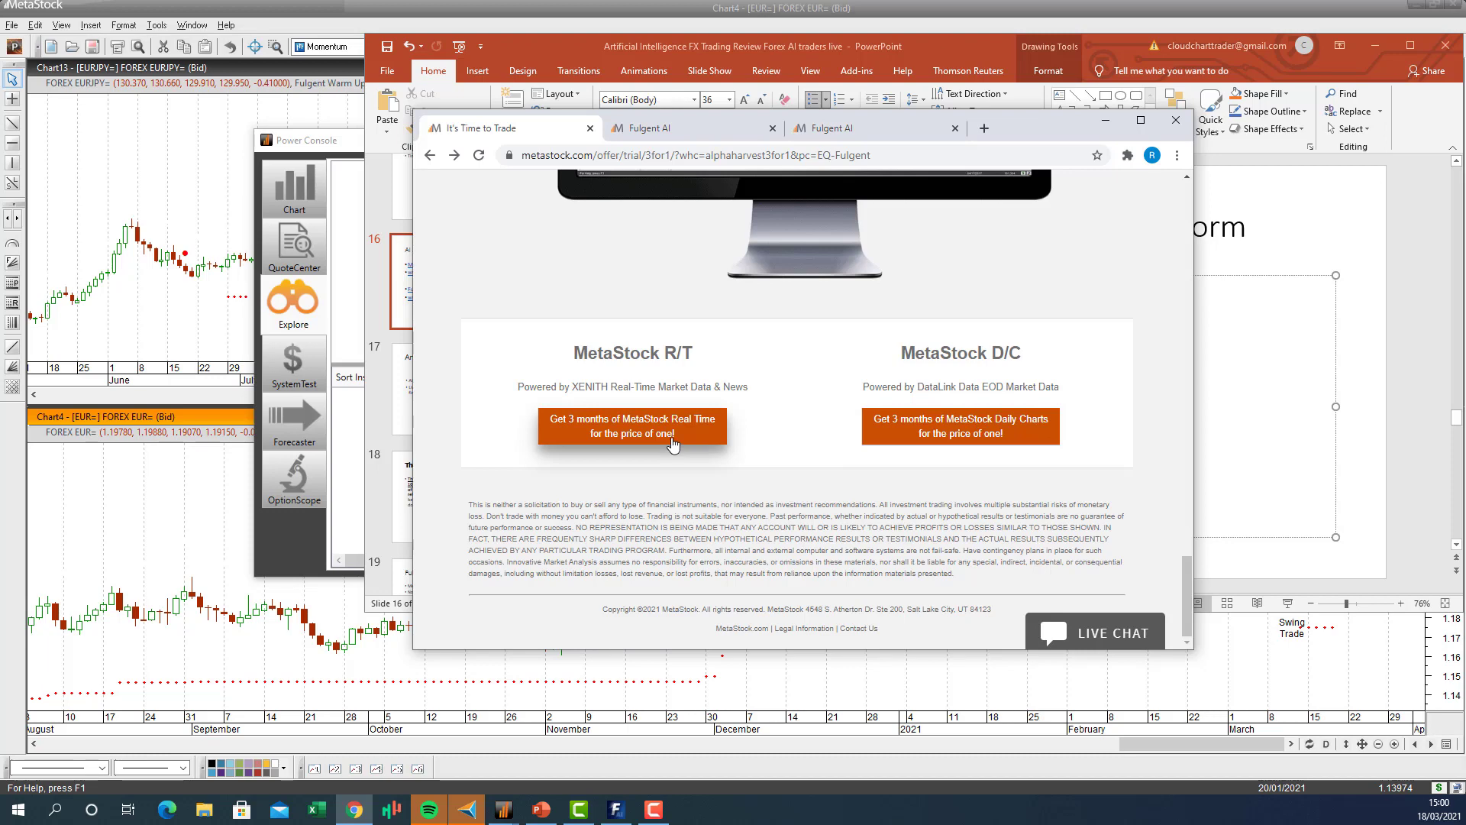
left_click_drag(1008, 126, 793, 157)
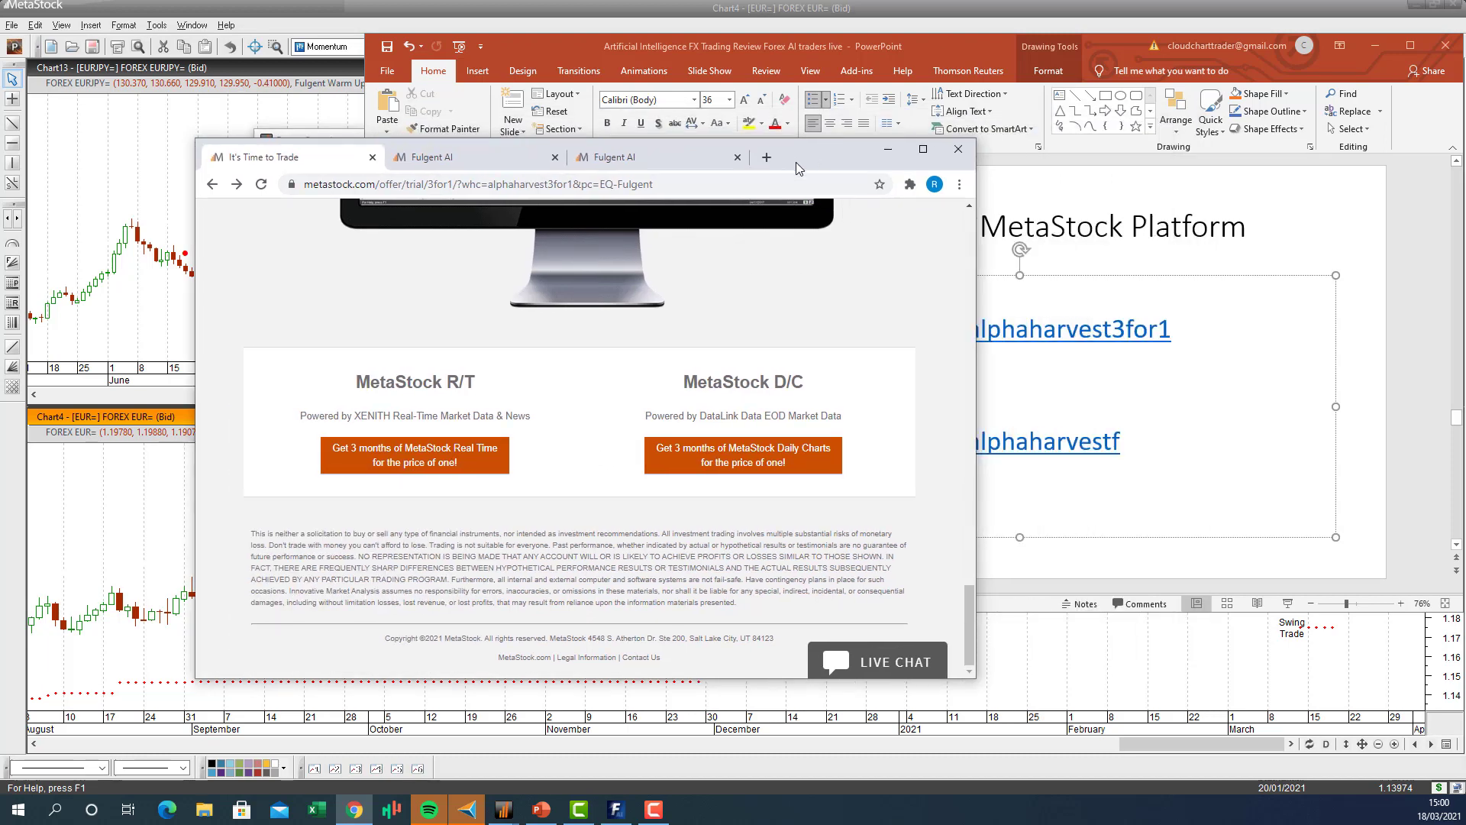
left_click(1246, 374)
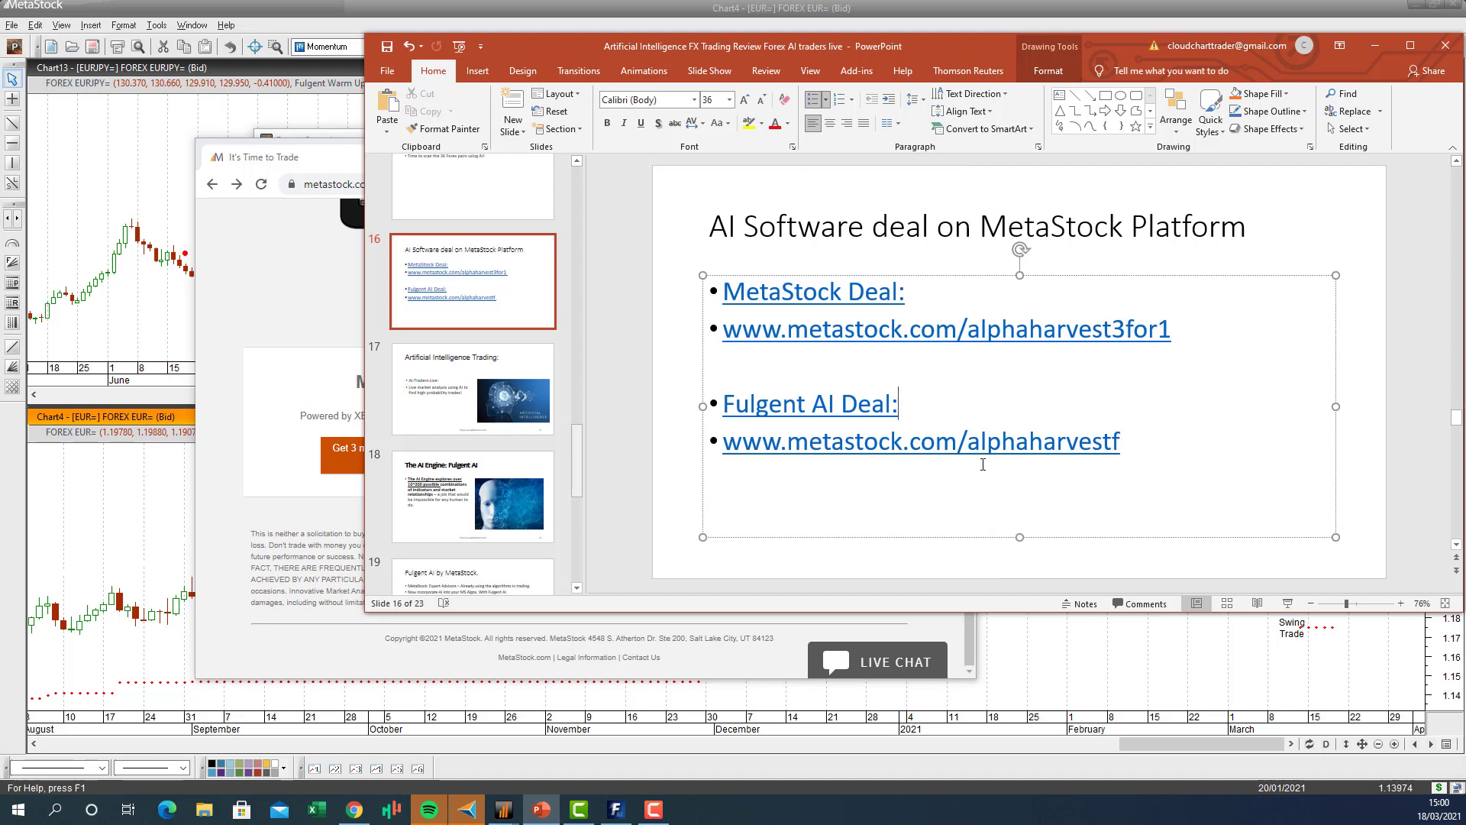